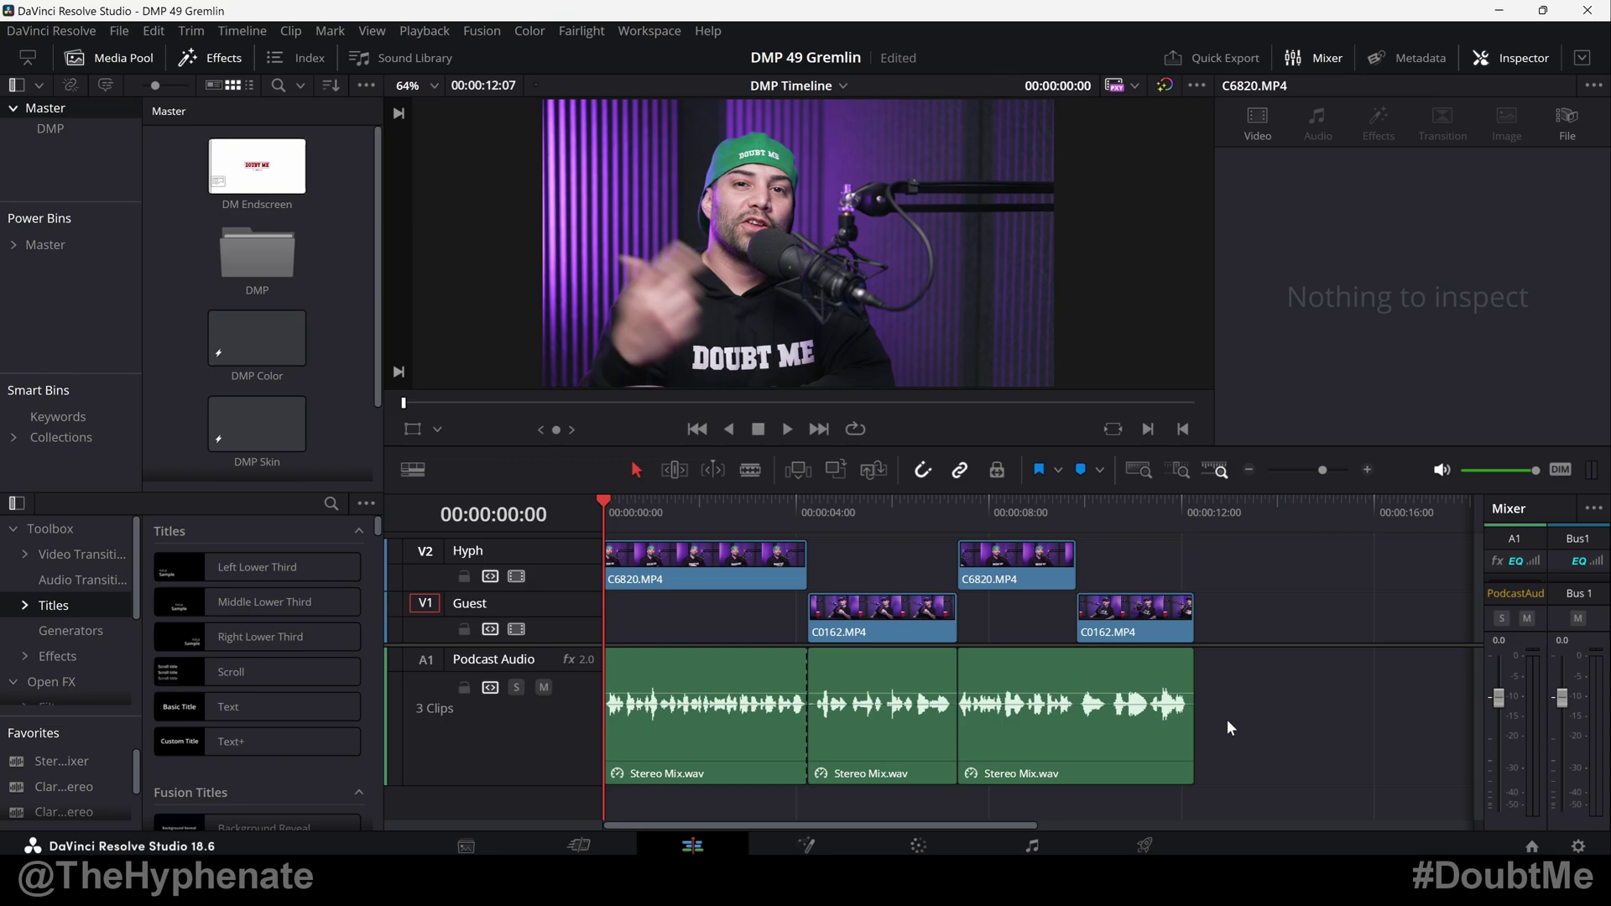
Preview the podcast clips by playing the timeline, then return to its start.
left_click_drag(1228, 719, 734, 746)
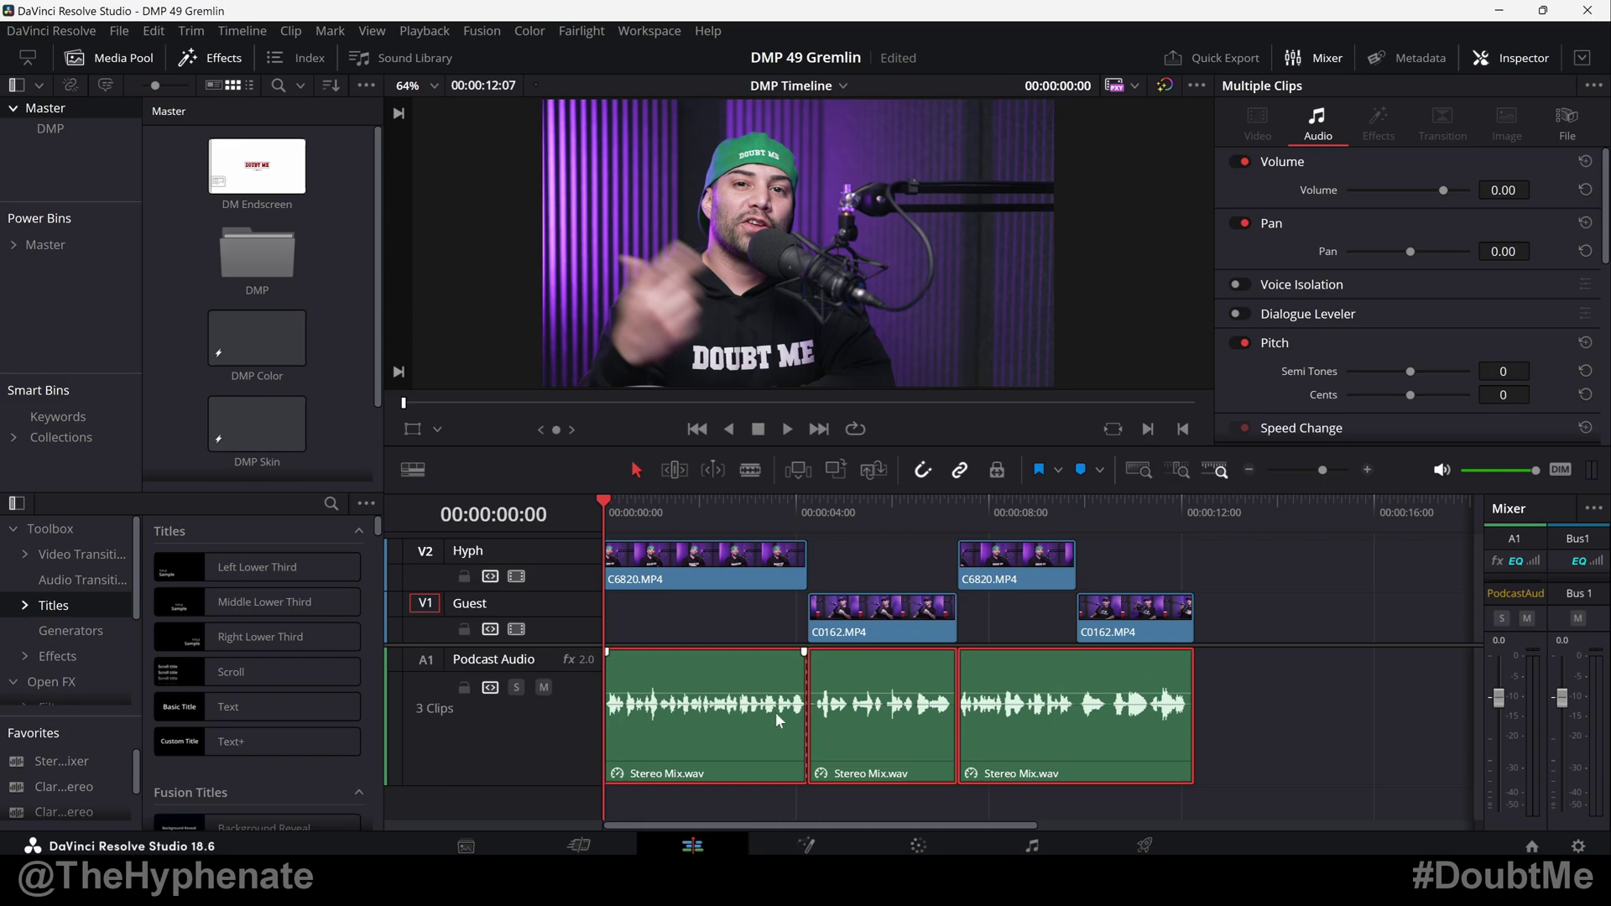
left_click(982, 645)
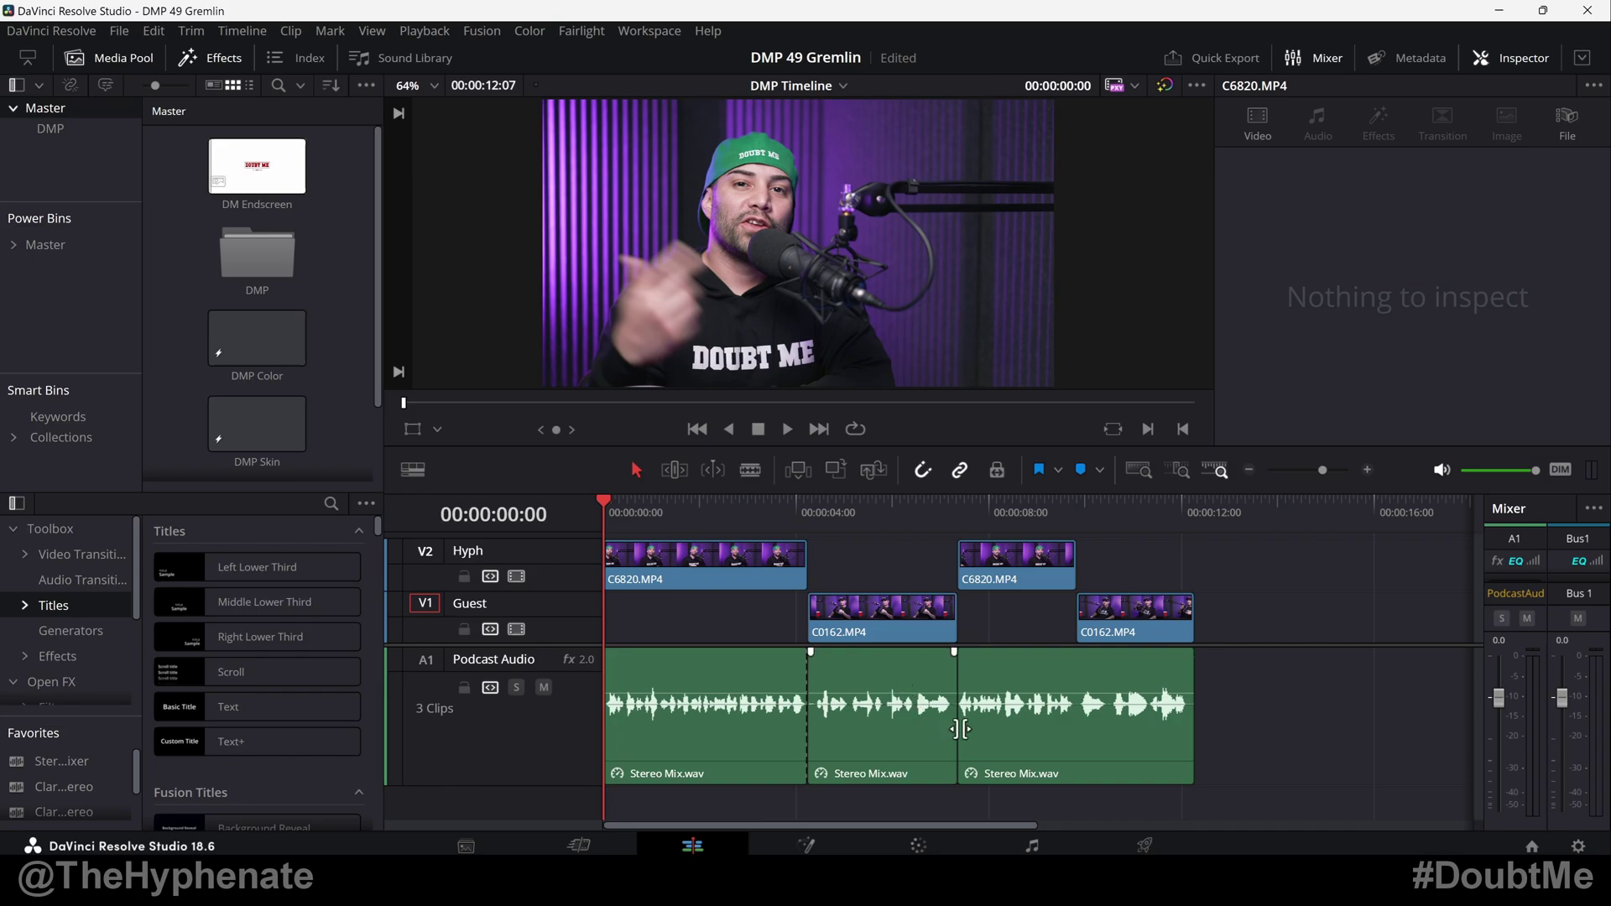
key("space")
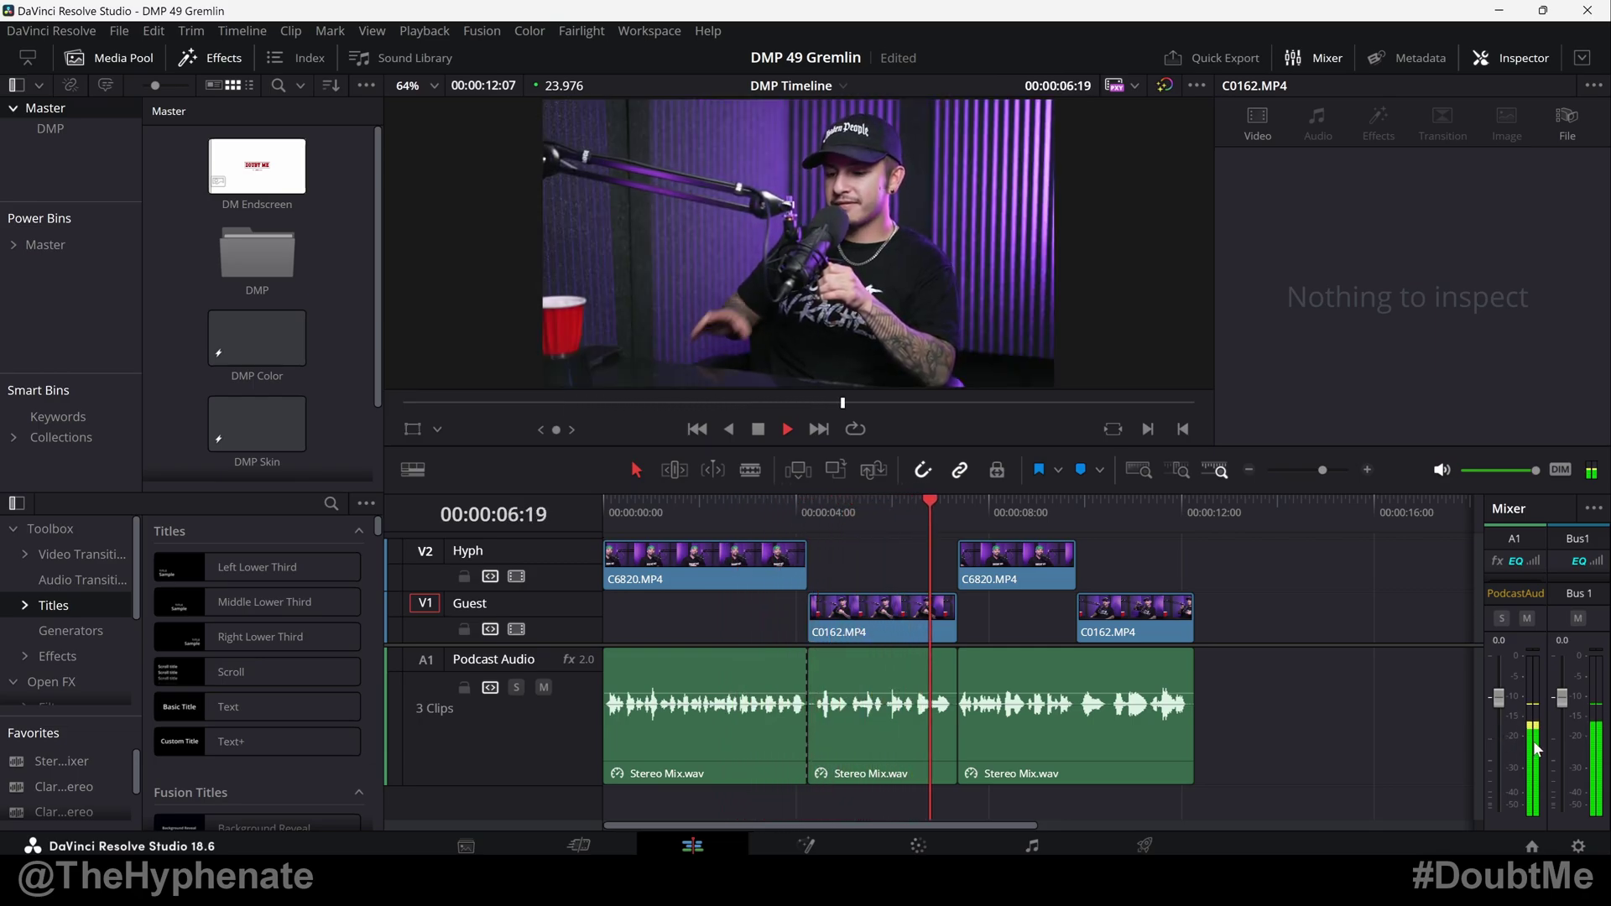
key("space")
key("Home")
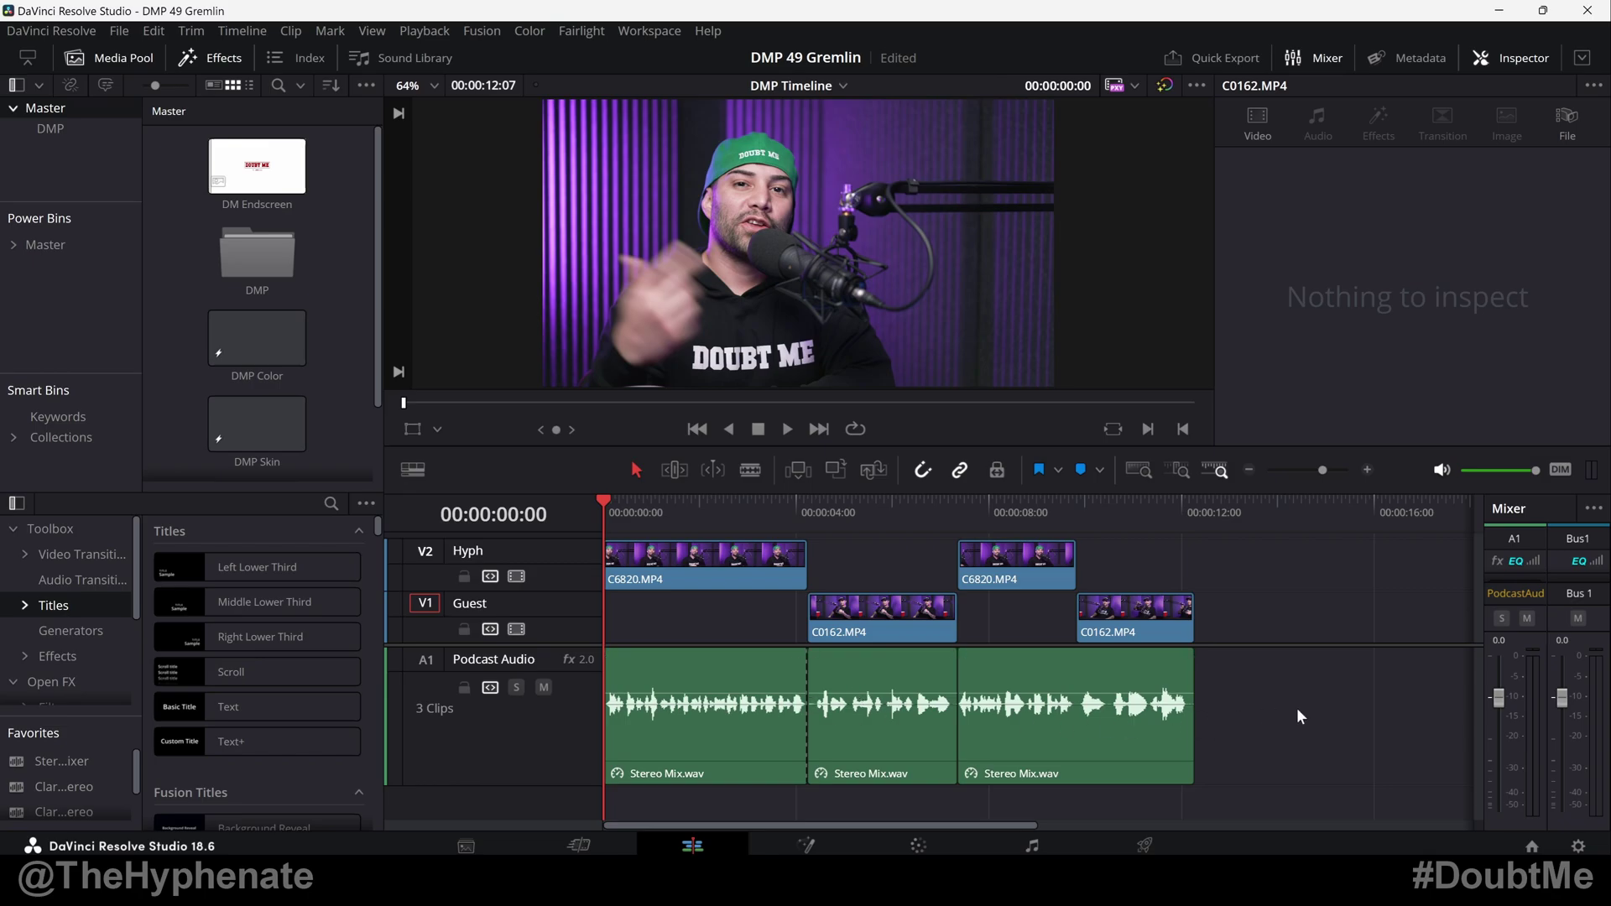
Open Normalize Audio Levels for the three A1 clips and keep True Peak mode at -2.0 dBTP.
left_click_drag(1302, 709, 626, 690)
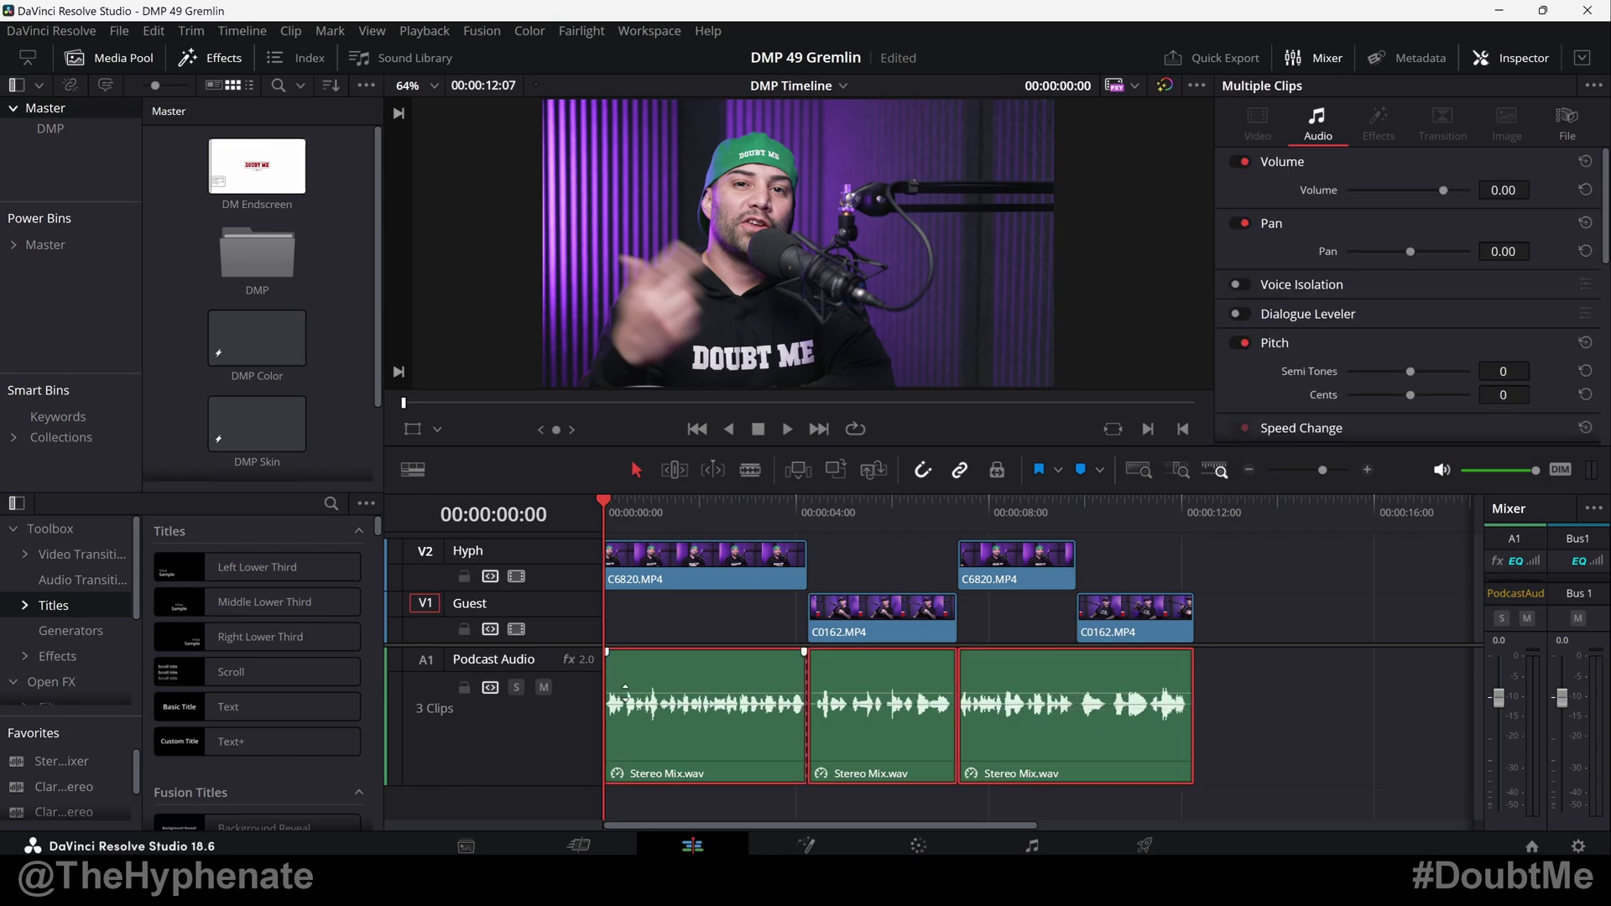
right_click(723, 675)
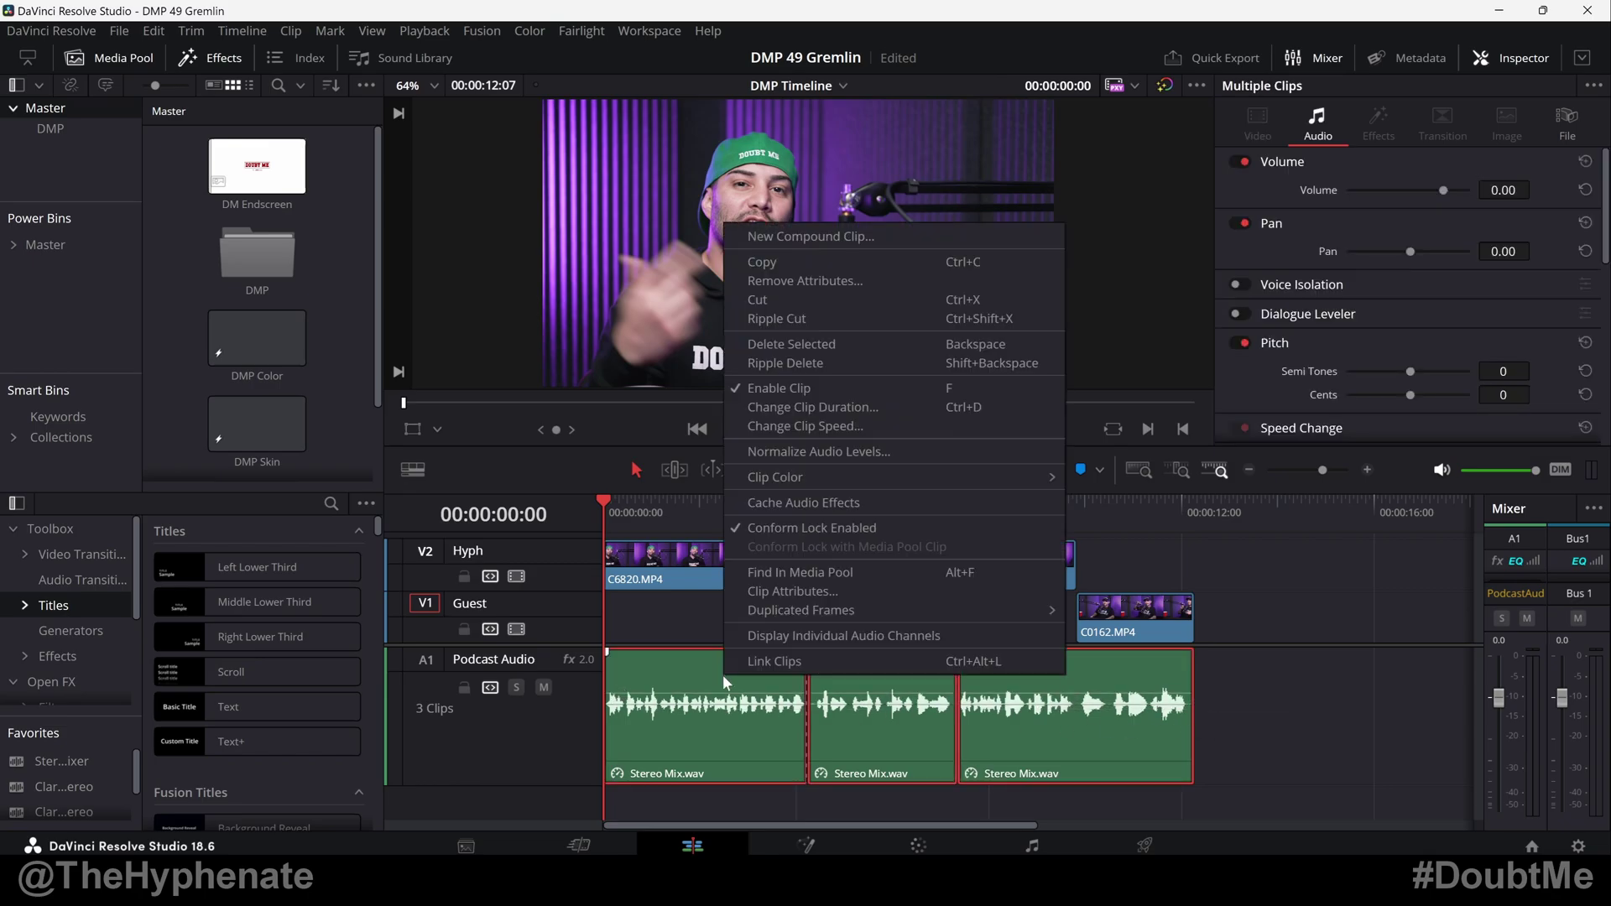
left_click(787, 451)
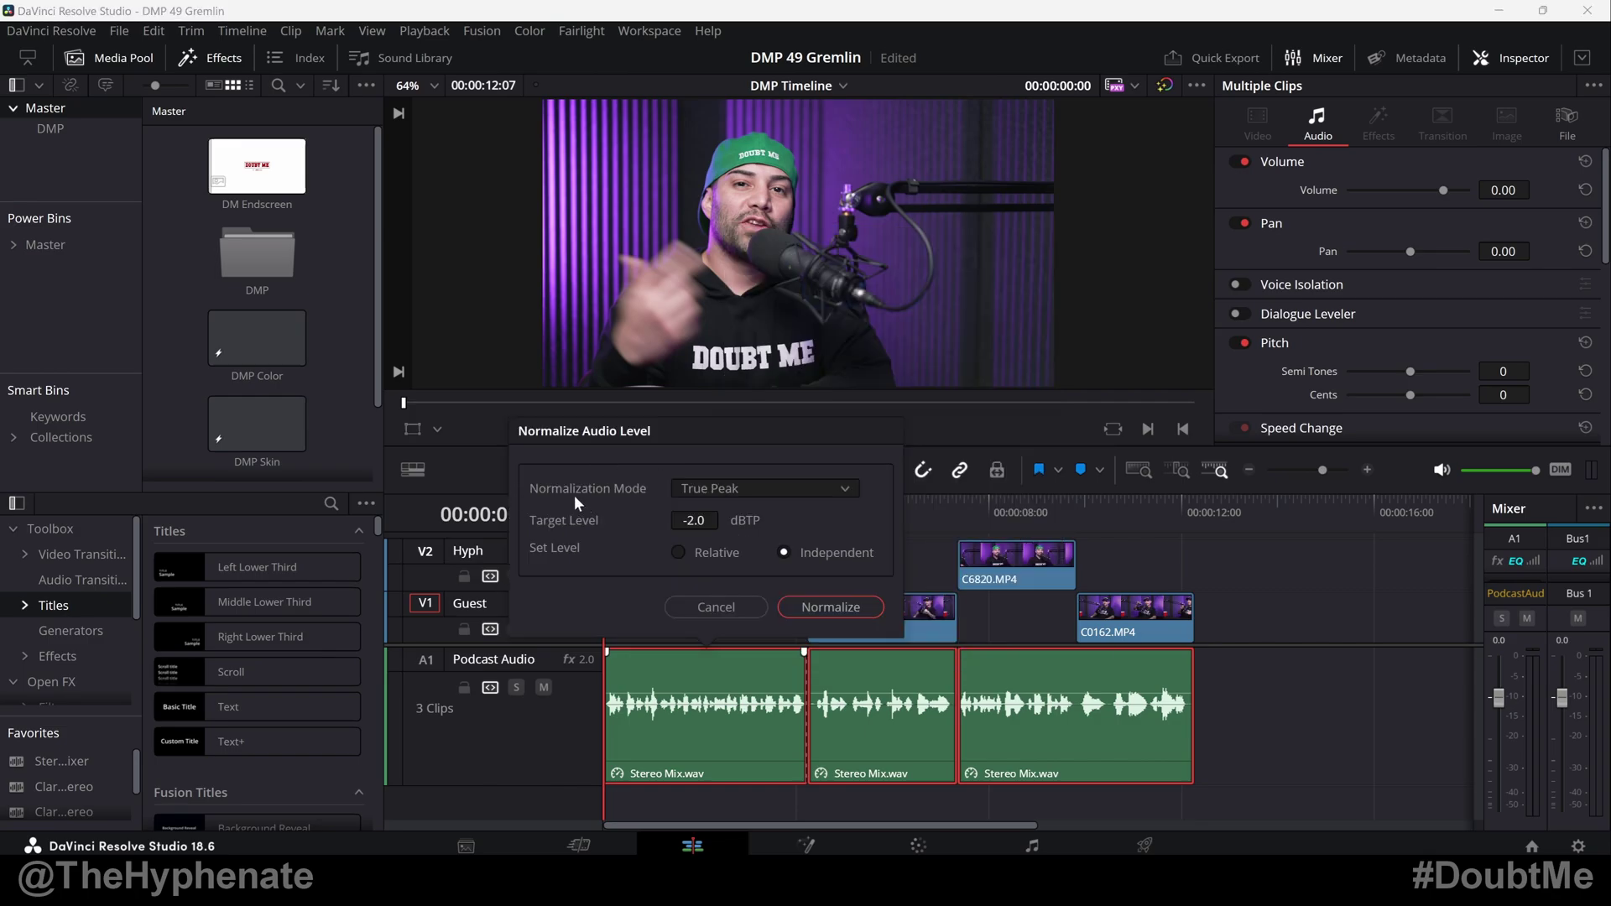
left_click(776, 488)
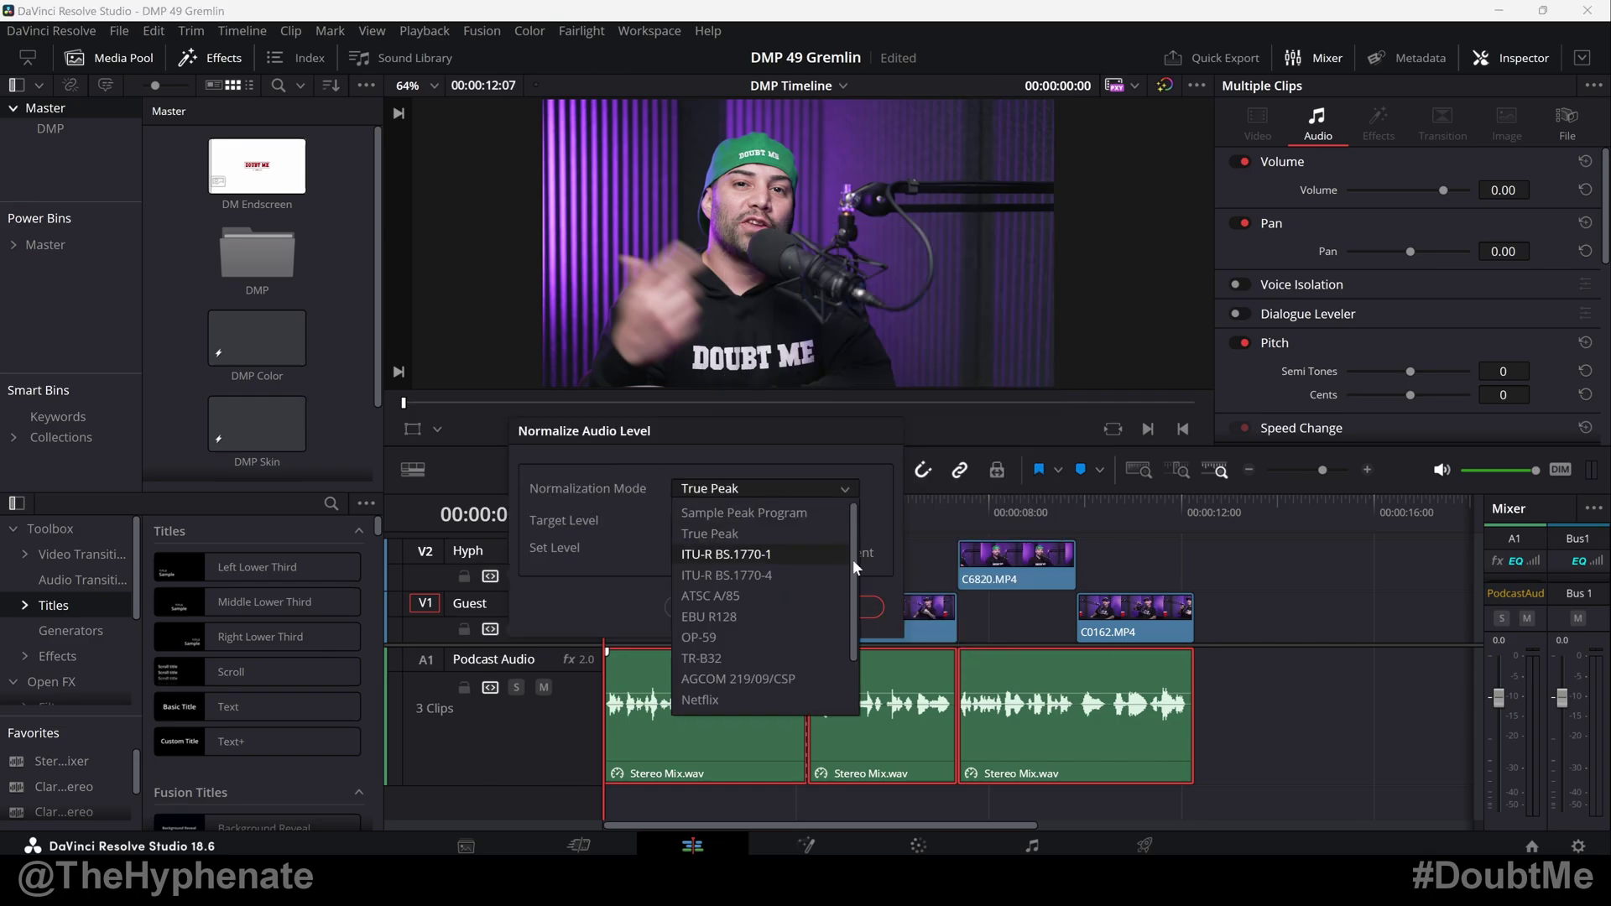
scroll(755, 635, "down", 1)
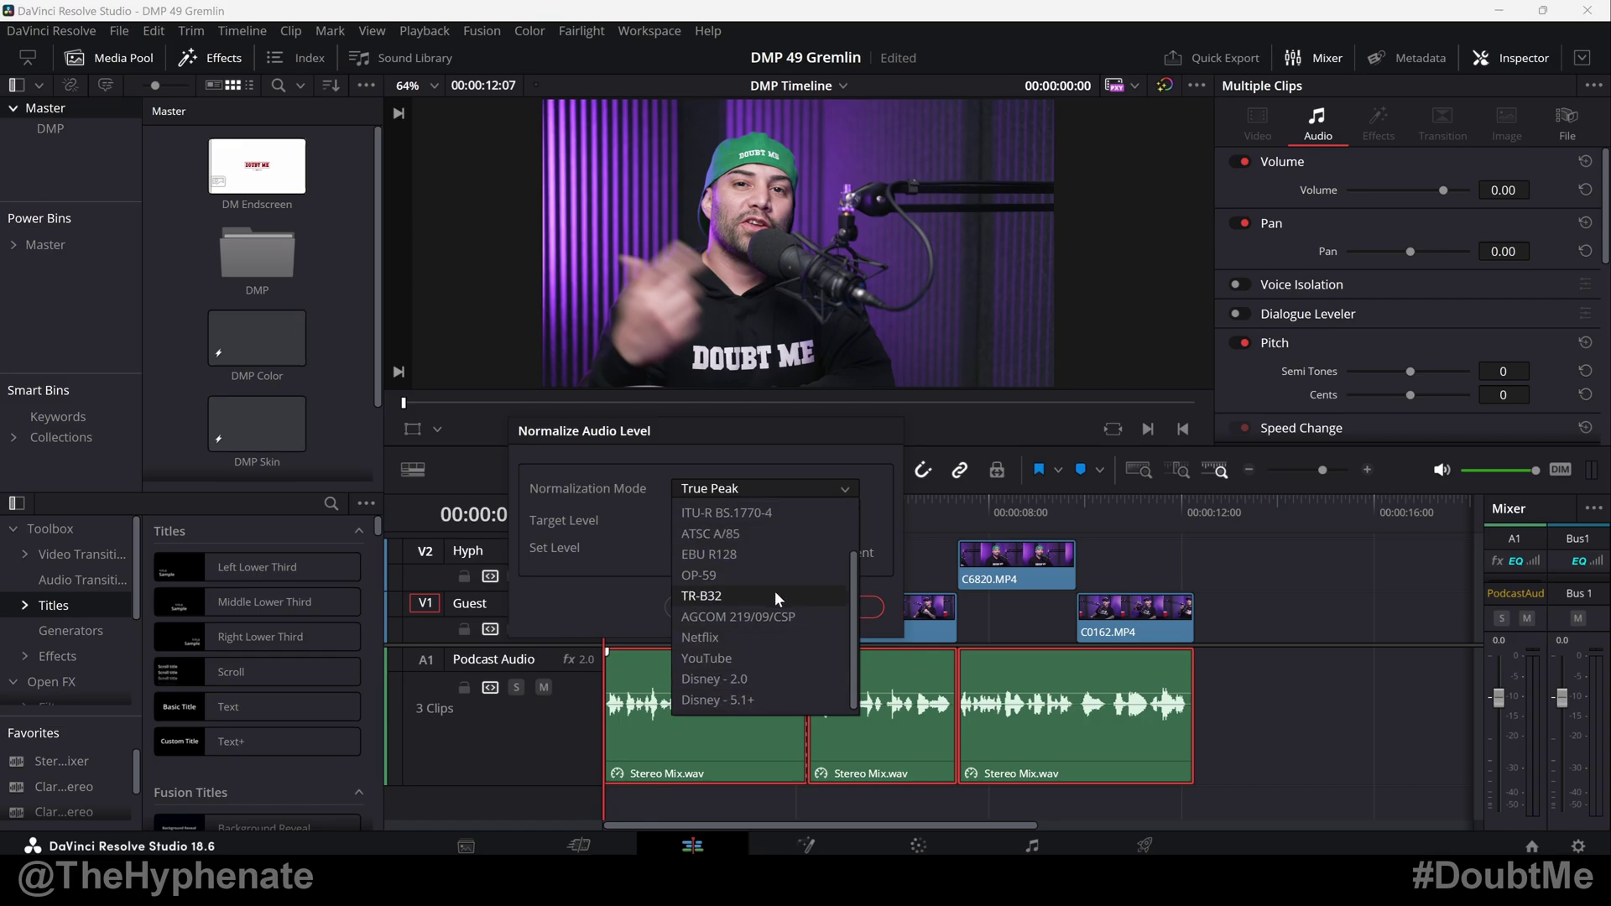
scroll(774, 591, "up", 3)
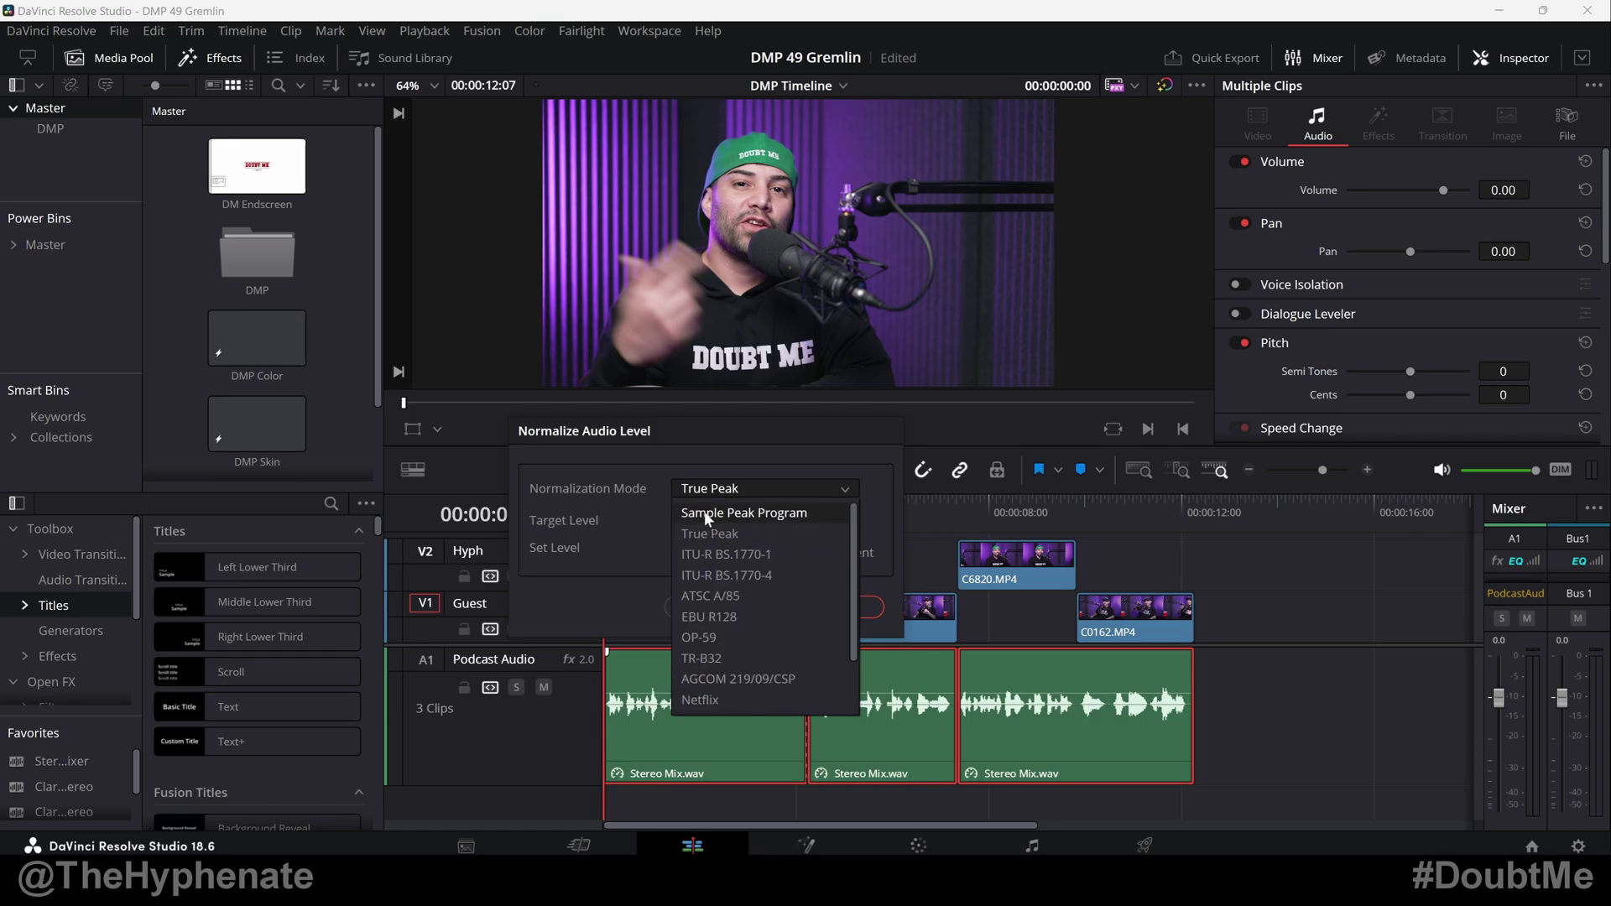
left_click(754, 531)
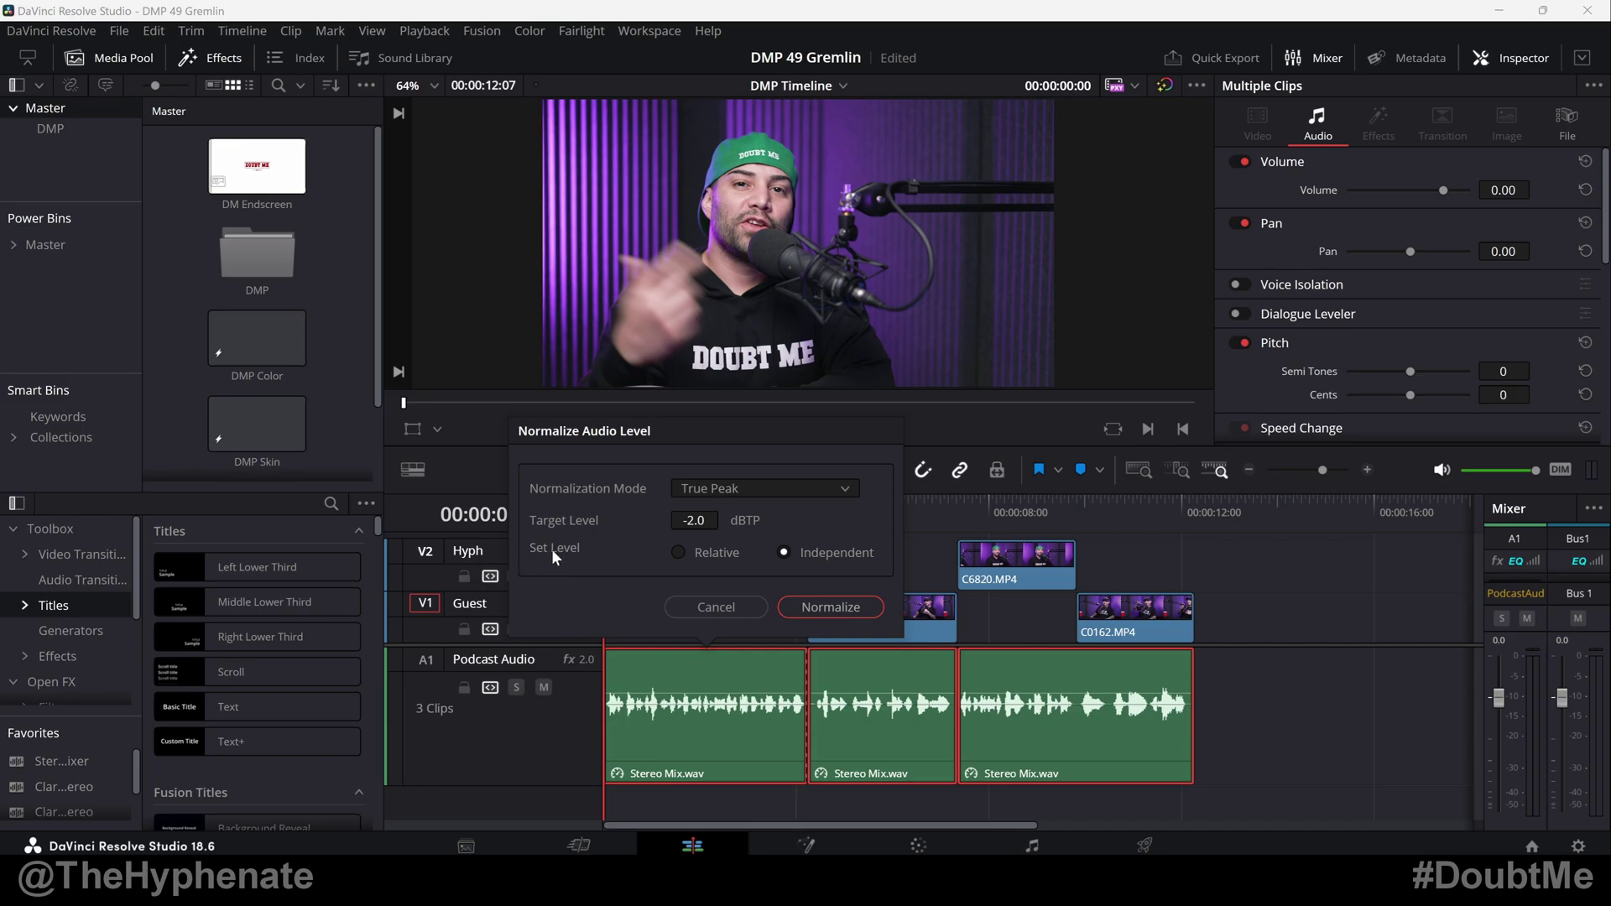
Cancel normalization, drag the middle clip's volume down to about -11.25 dB, and reselect all three clips.
left_click(812, 552)
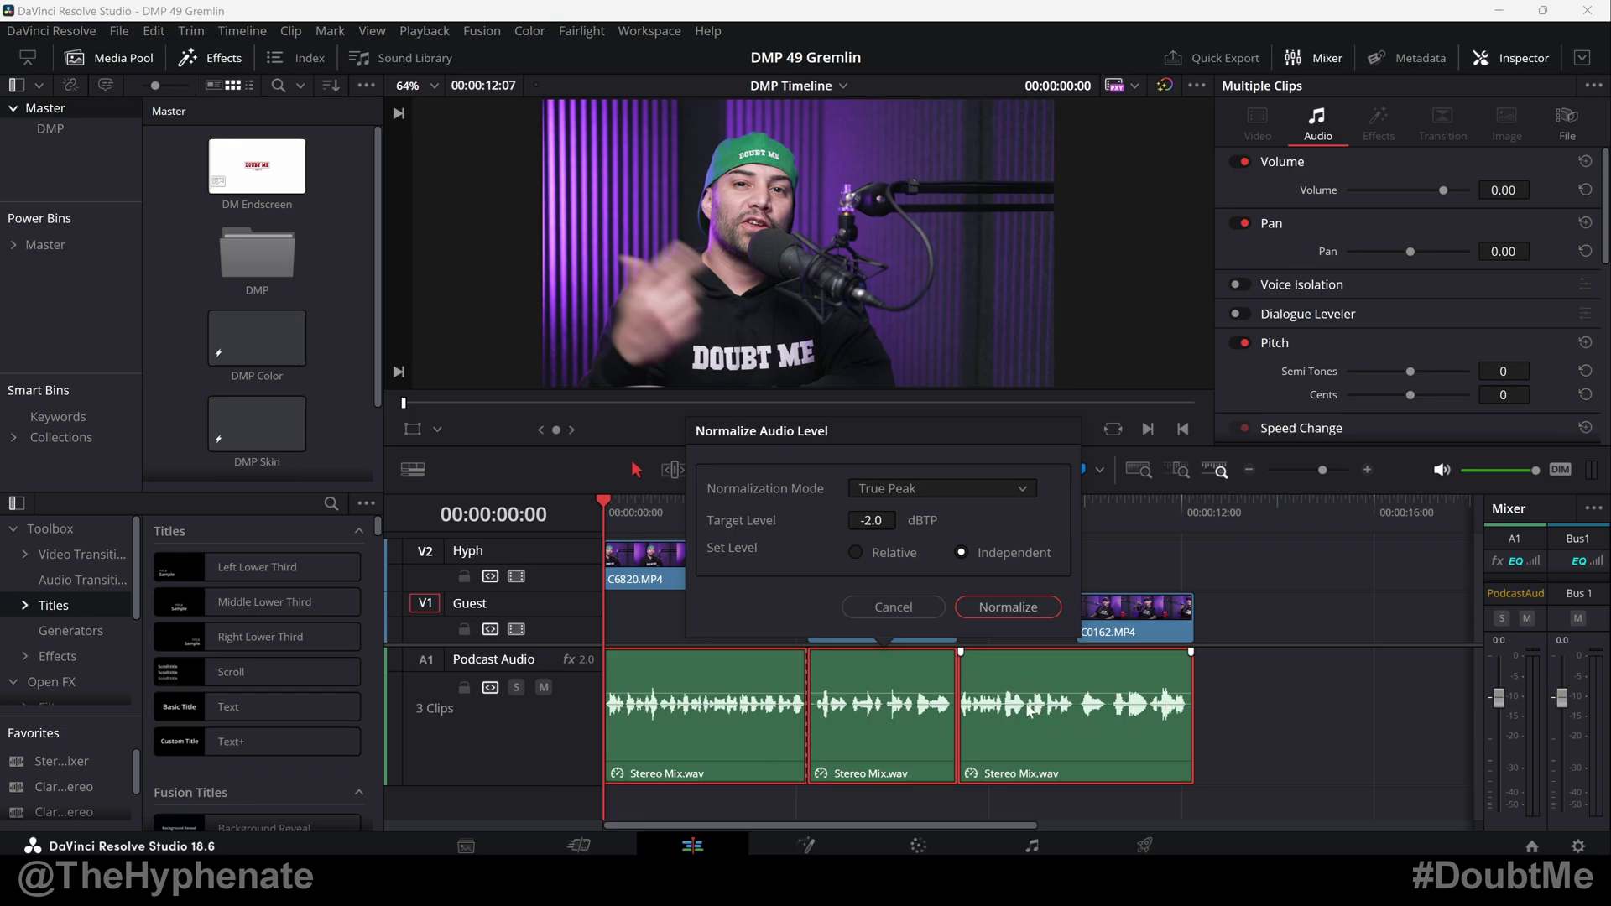
left_click(1144, 724)
left_click_drag(1074, 709, 1072, 681)
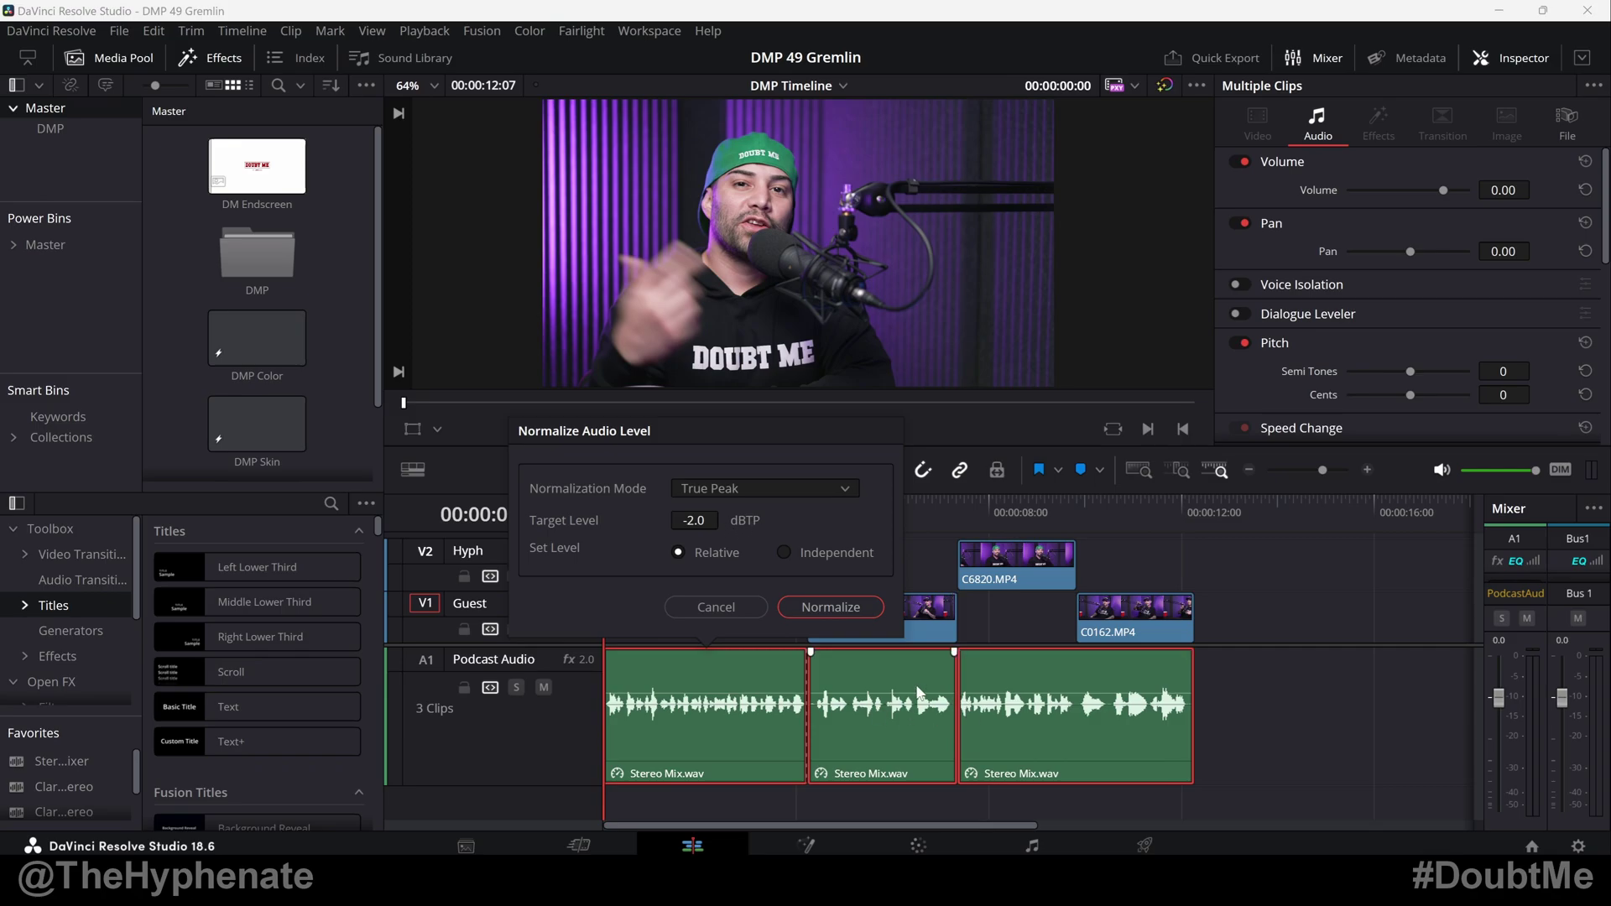
key("Escape")
left_click_drag(894, 704, 896, 705)
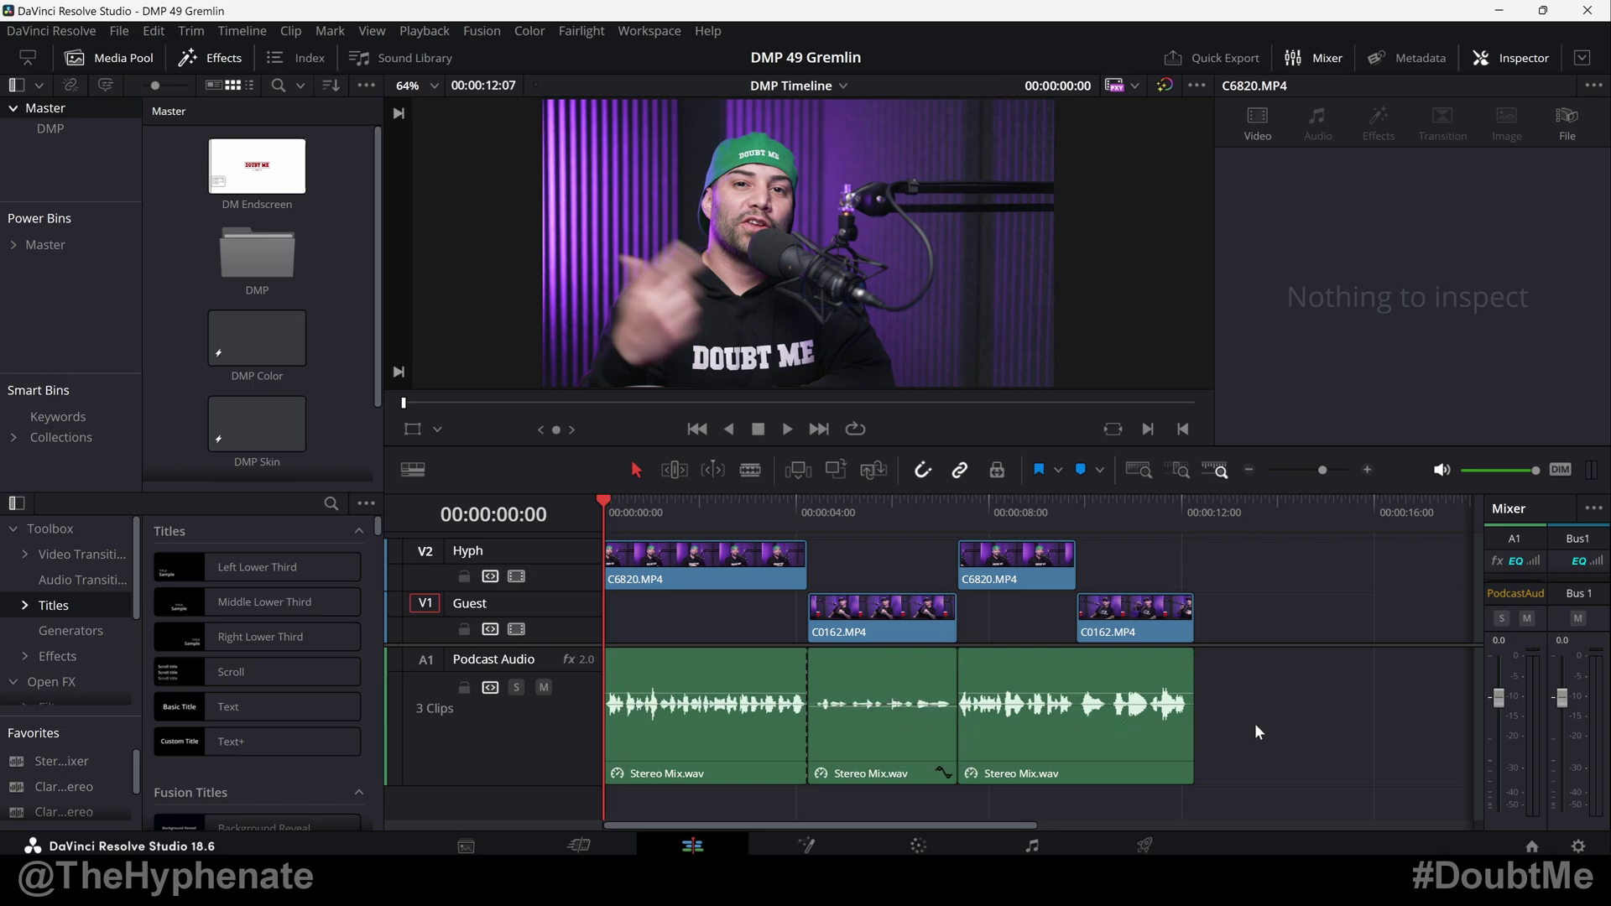
left_click_drag(1256, 724, 732, 712)
right_click(731, 709)
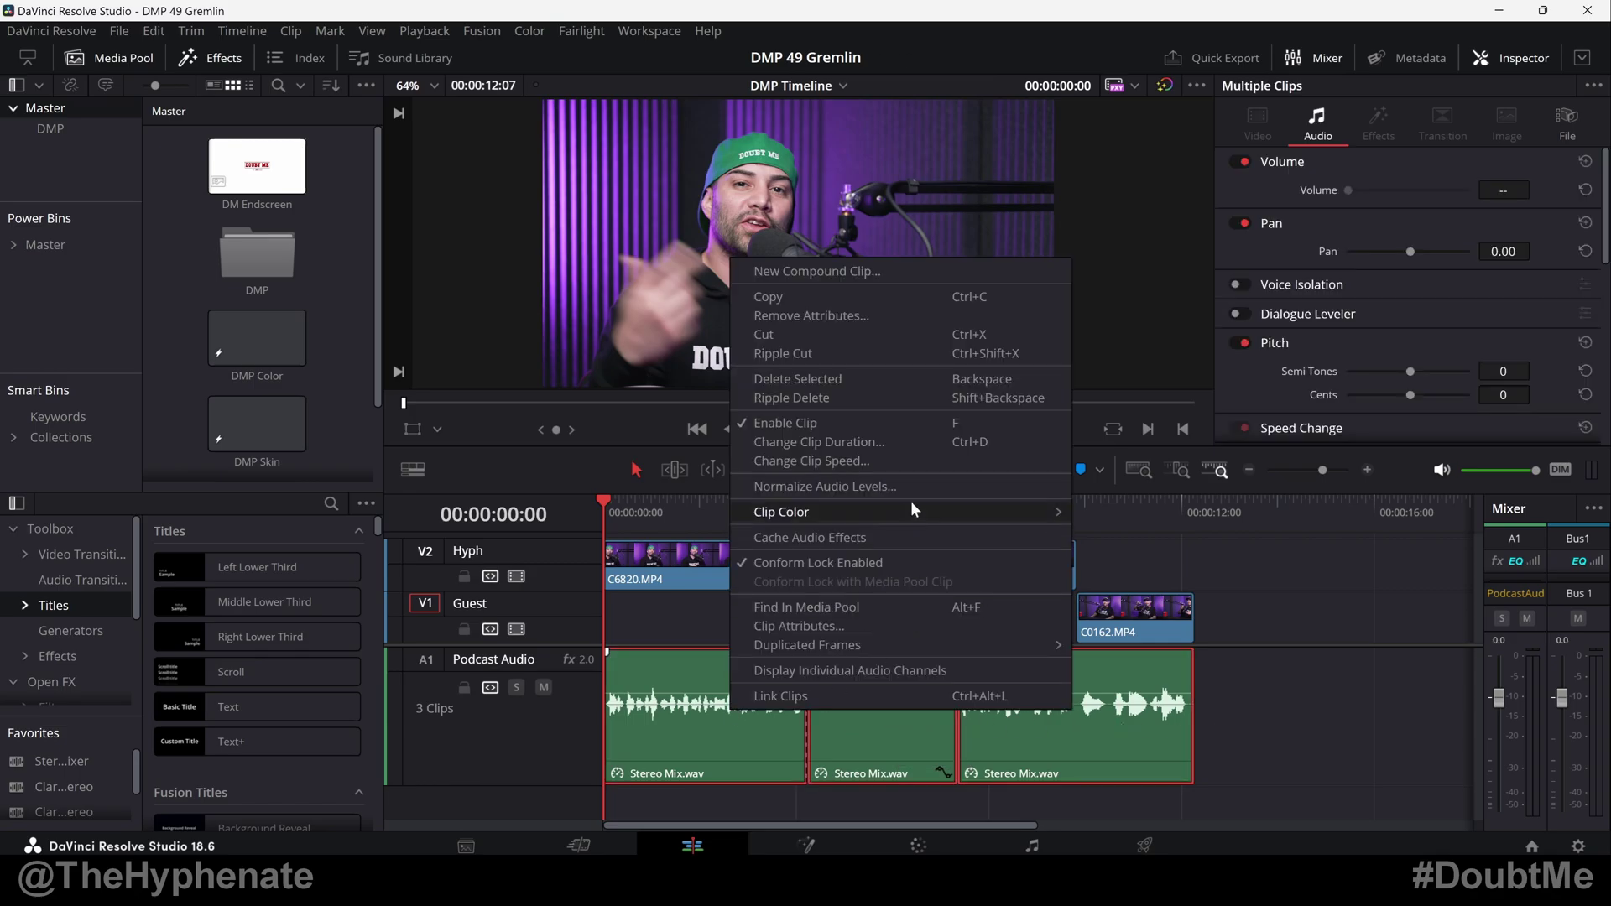
Normalize all three A1 clips together to True Peak -2.0 dBTP in Relative mode.
left_click(800, 485)
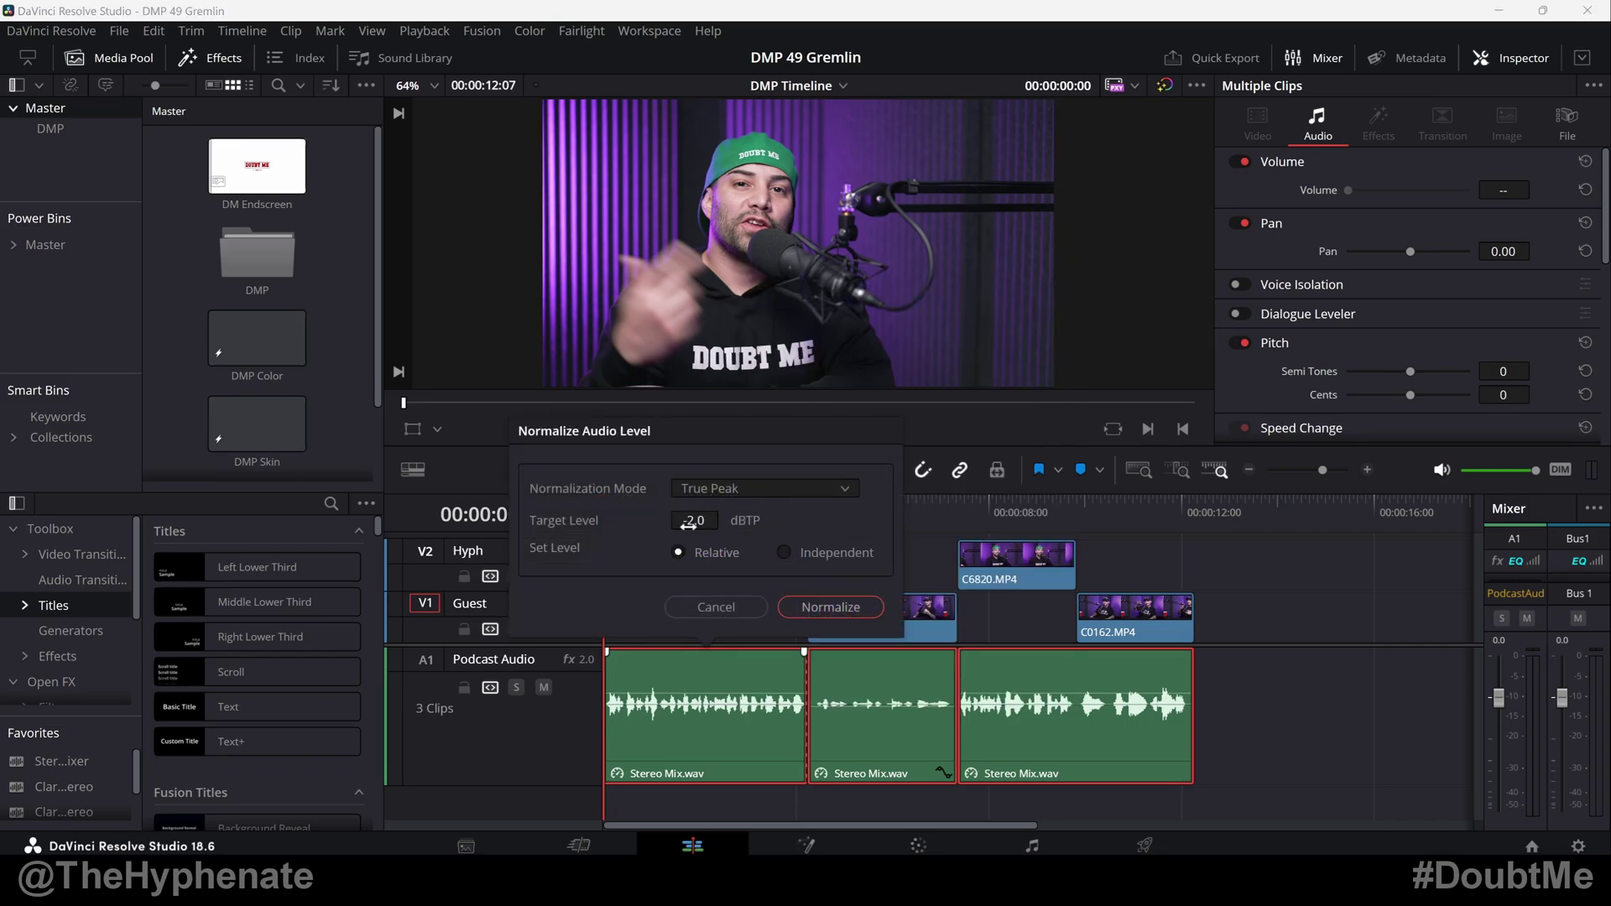
left_click(834, 606)
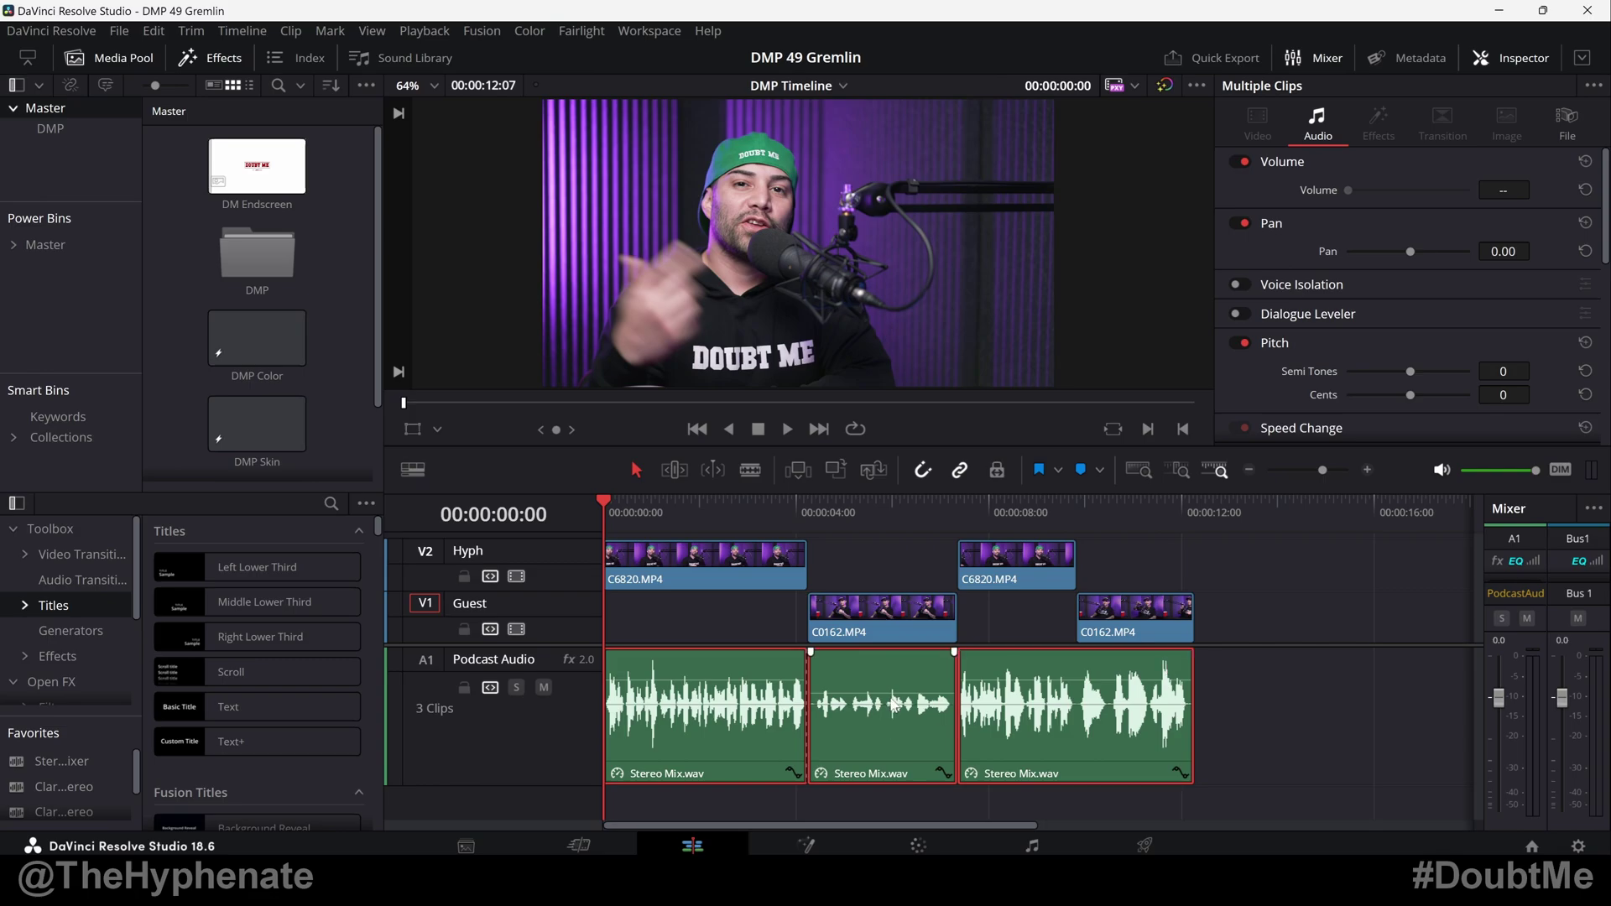
Check the third and middle clips' volumes, lower the middle clip, then normalize the clips independently.
left_click(1073, 709)
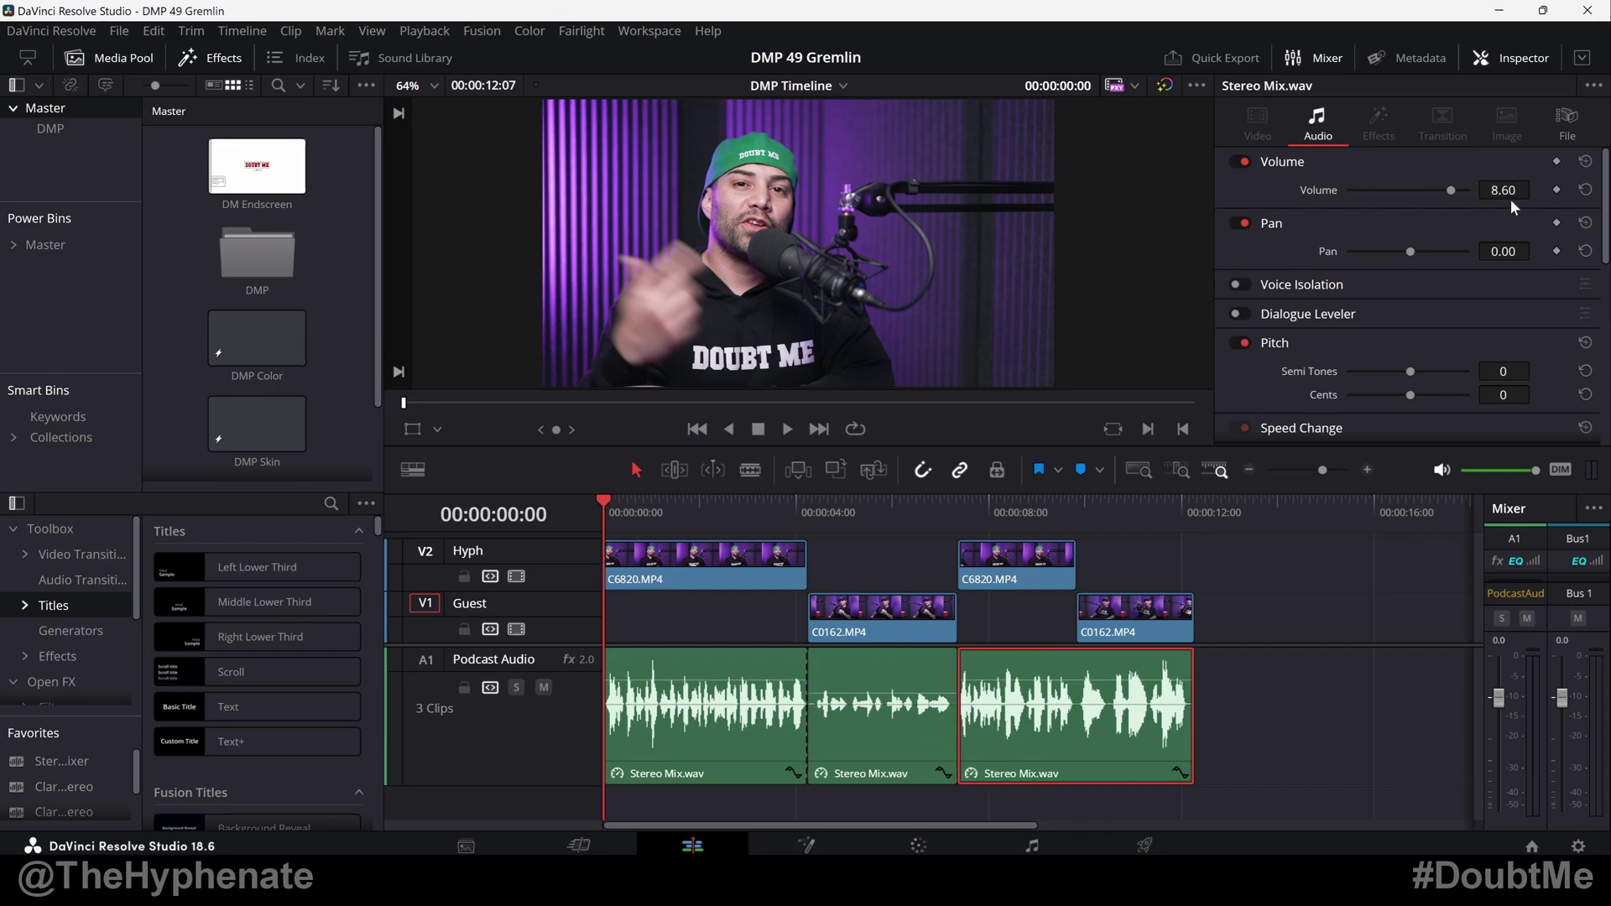
left_click(919, 723)
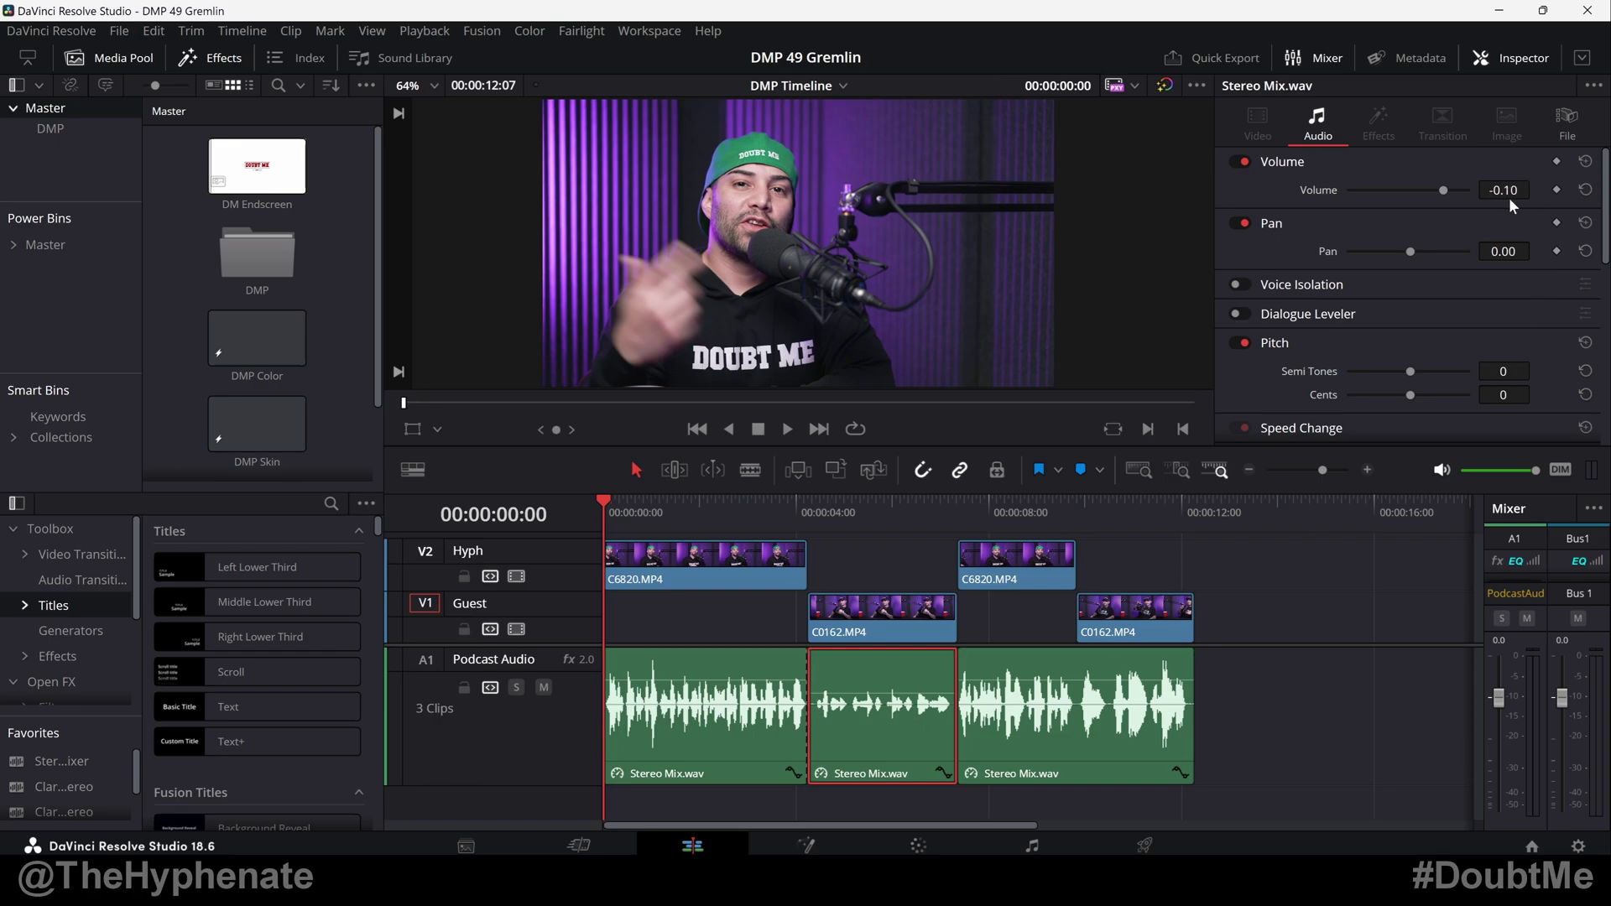
left_click_drag(893, 694, 893, 726)
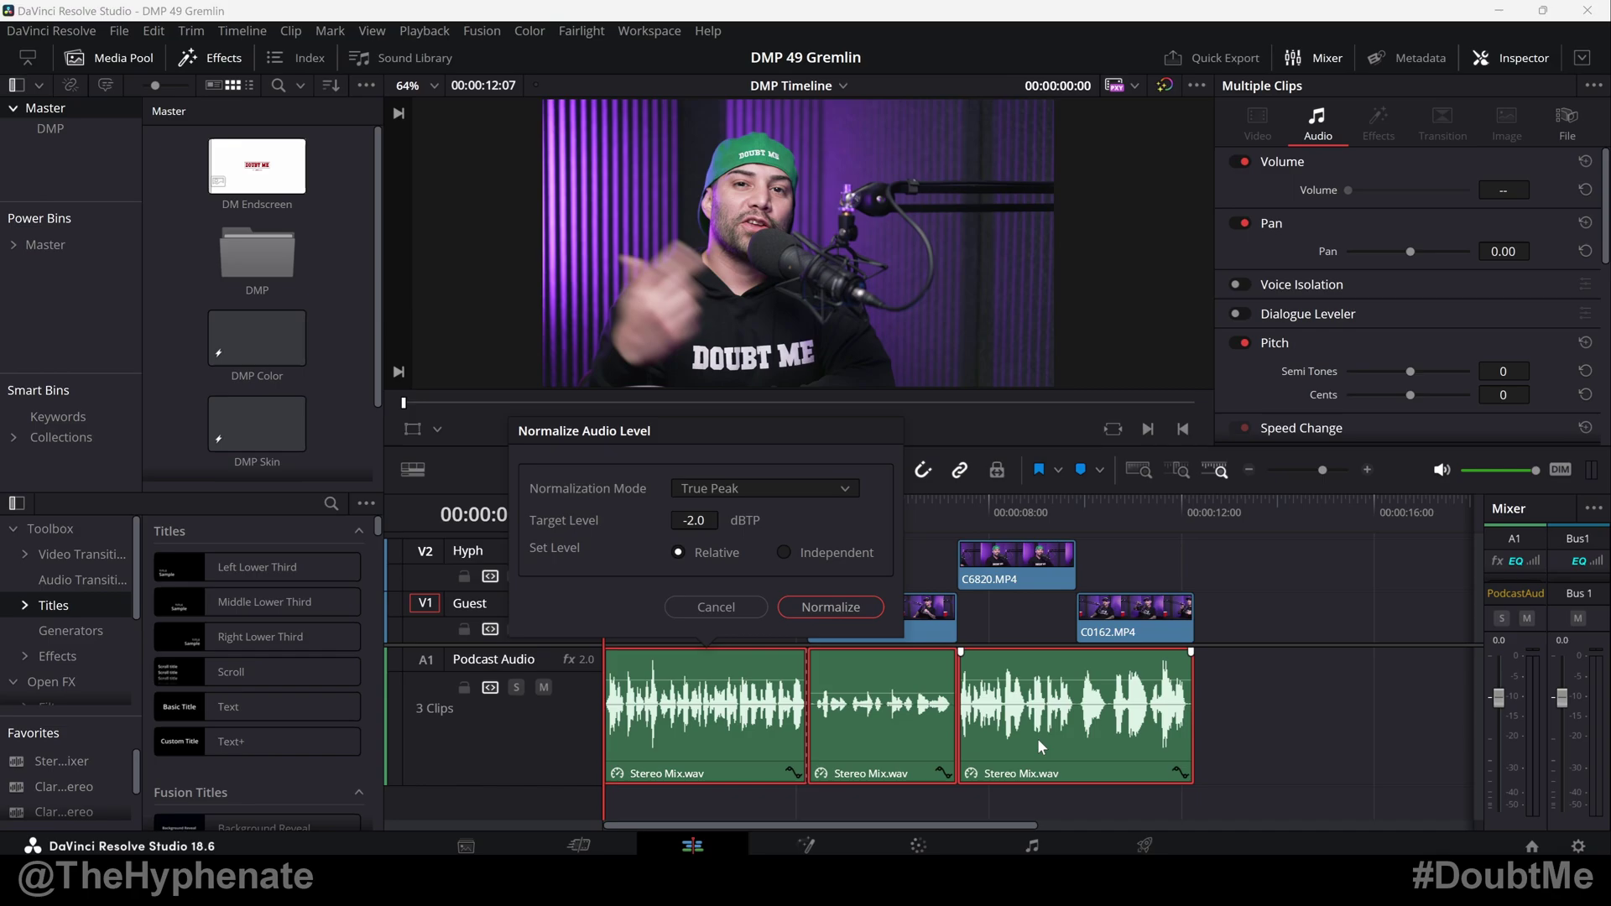
left_click(783, 552)
left_click(826, 608)
Compare each clip's new Volume in the Inspector, then select all three clips again.
left_click(895, 685)
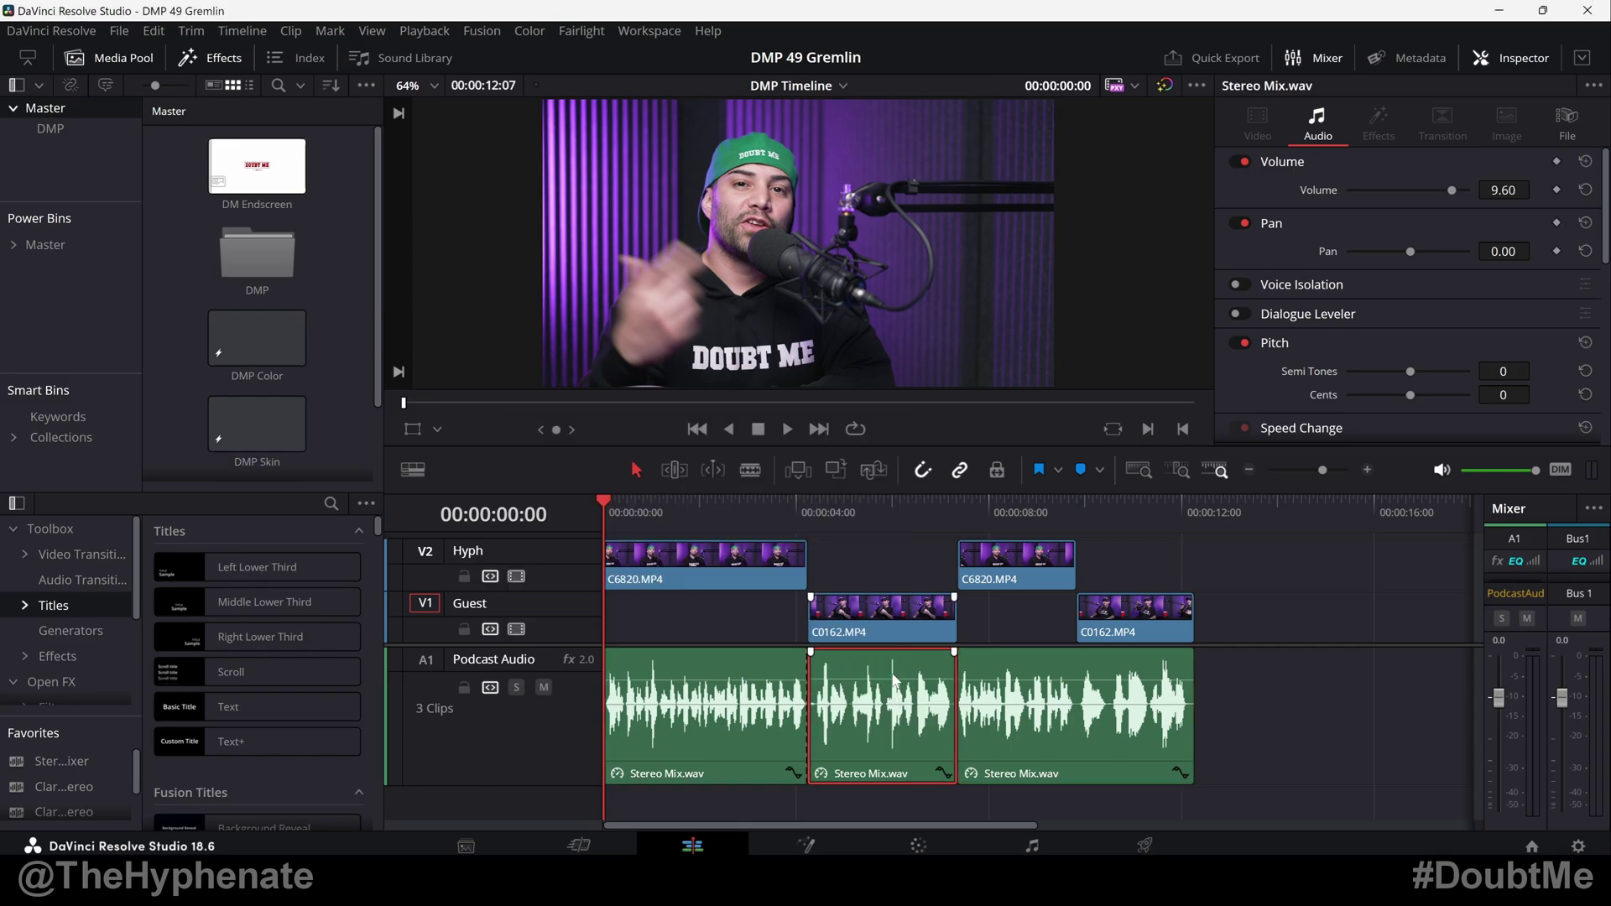
left_click(730, 692)
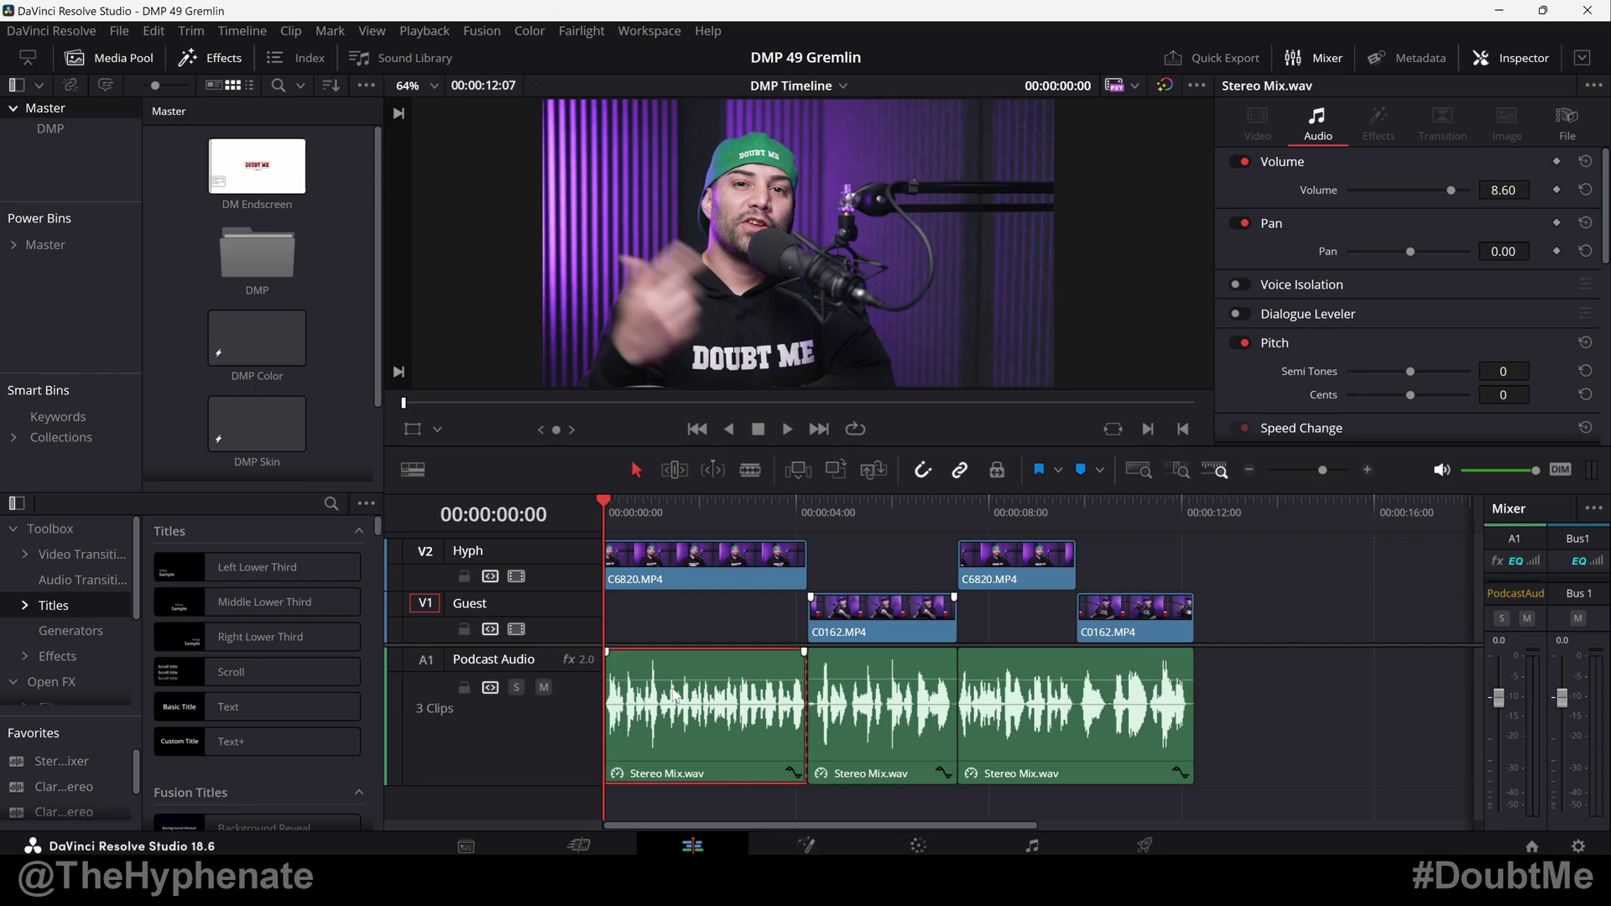
left_click(1166, 697)
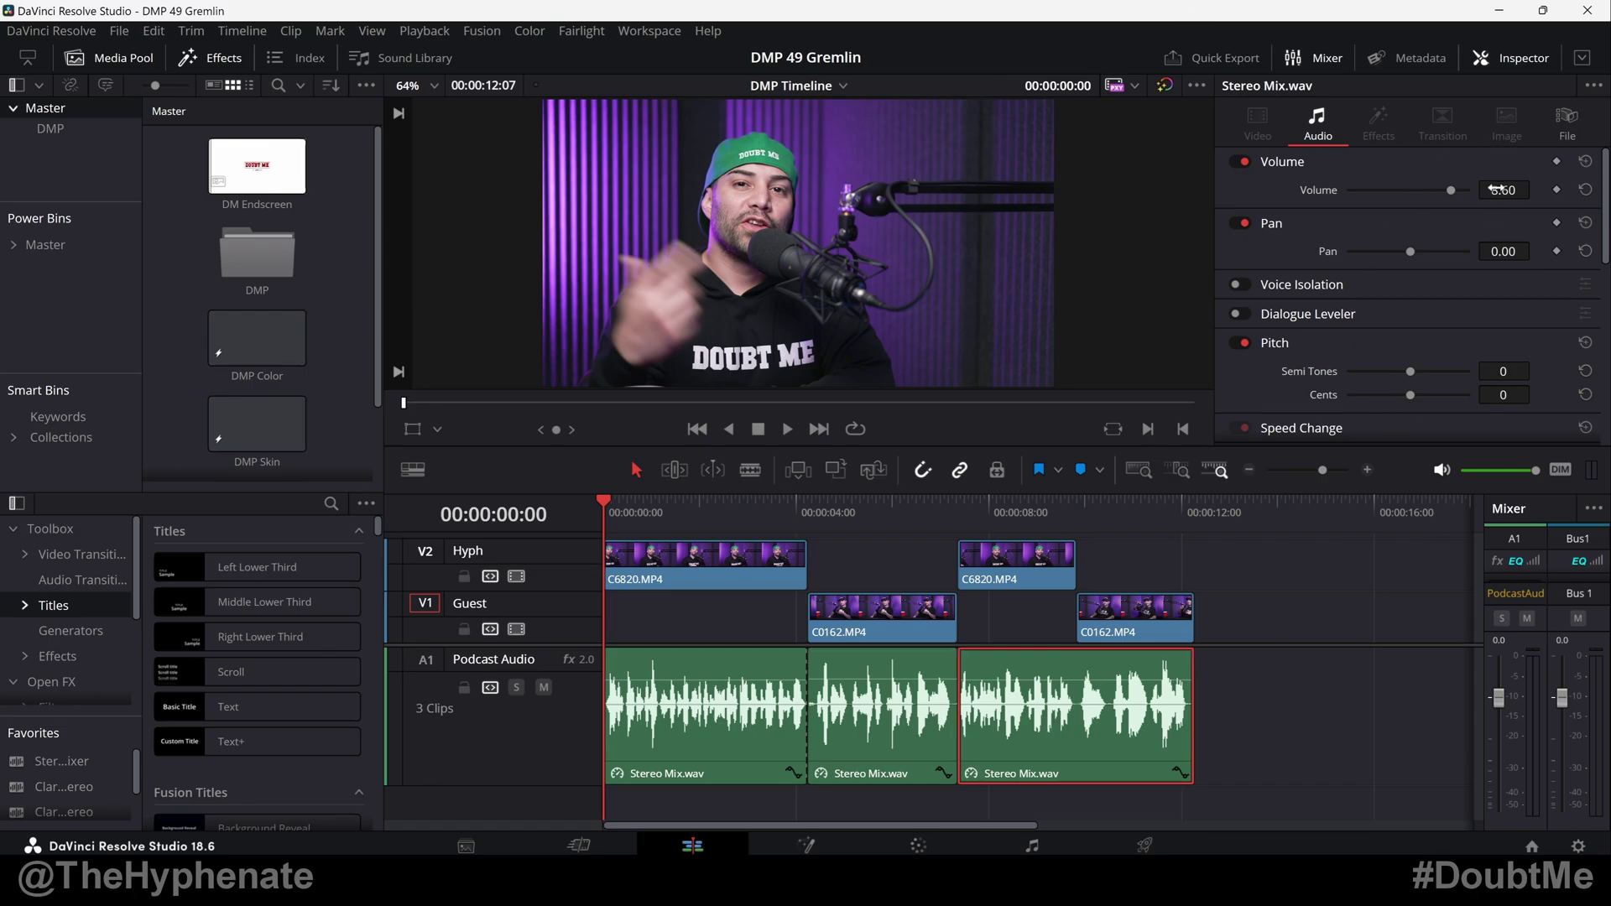
left_click(922, 714)
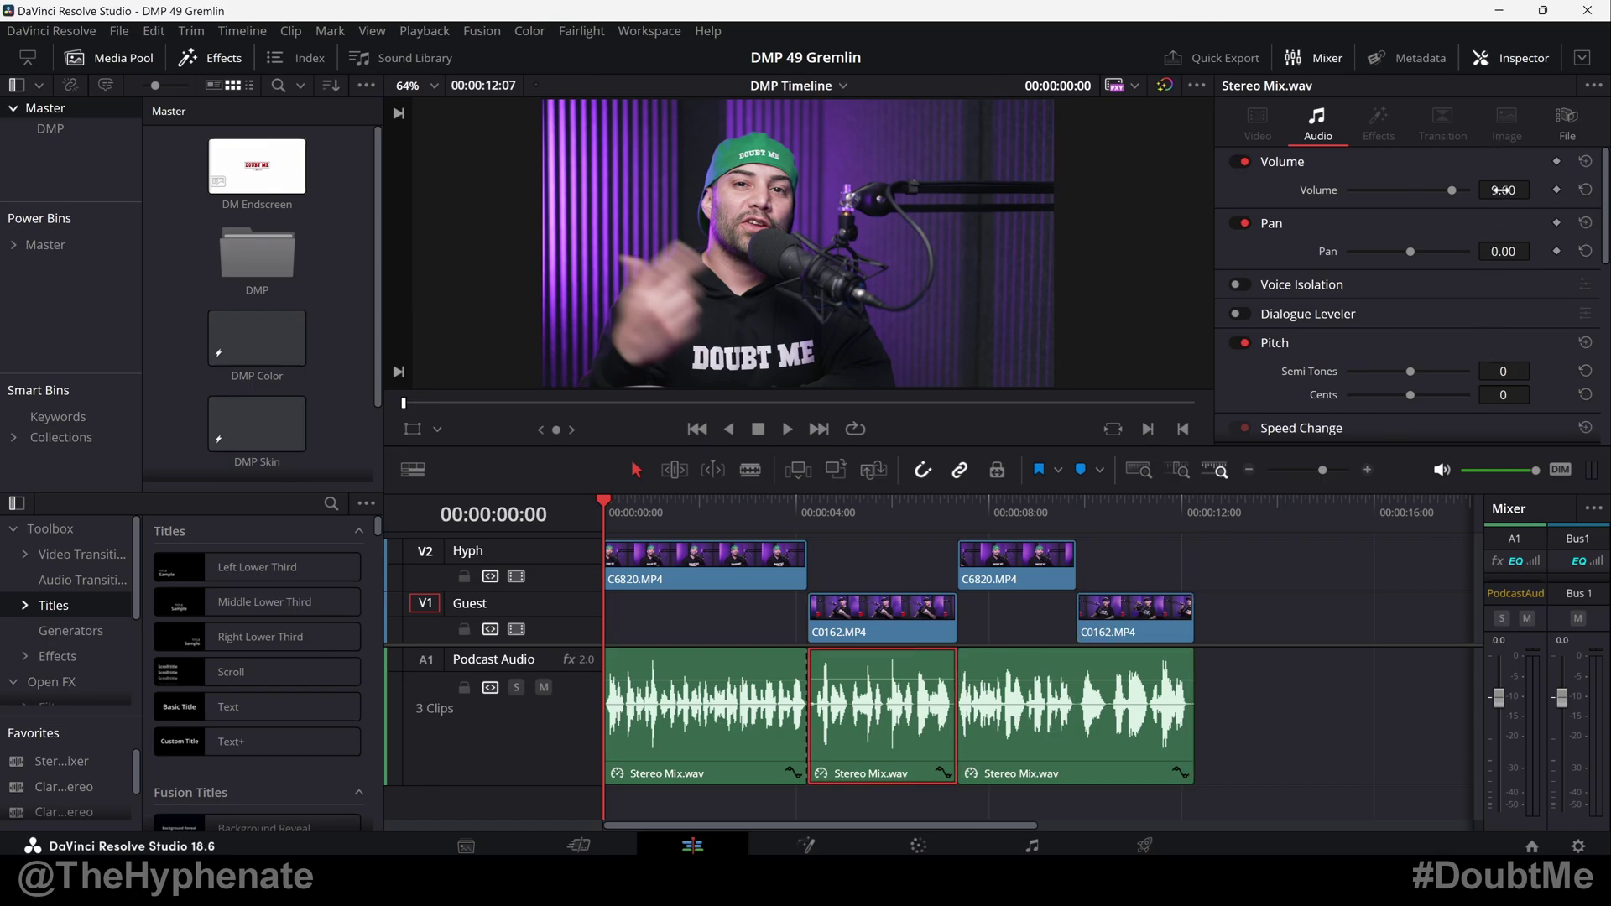
left_click(731, 709)
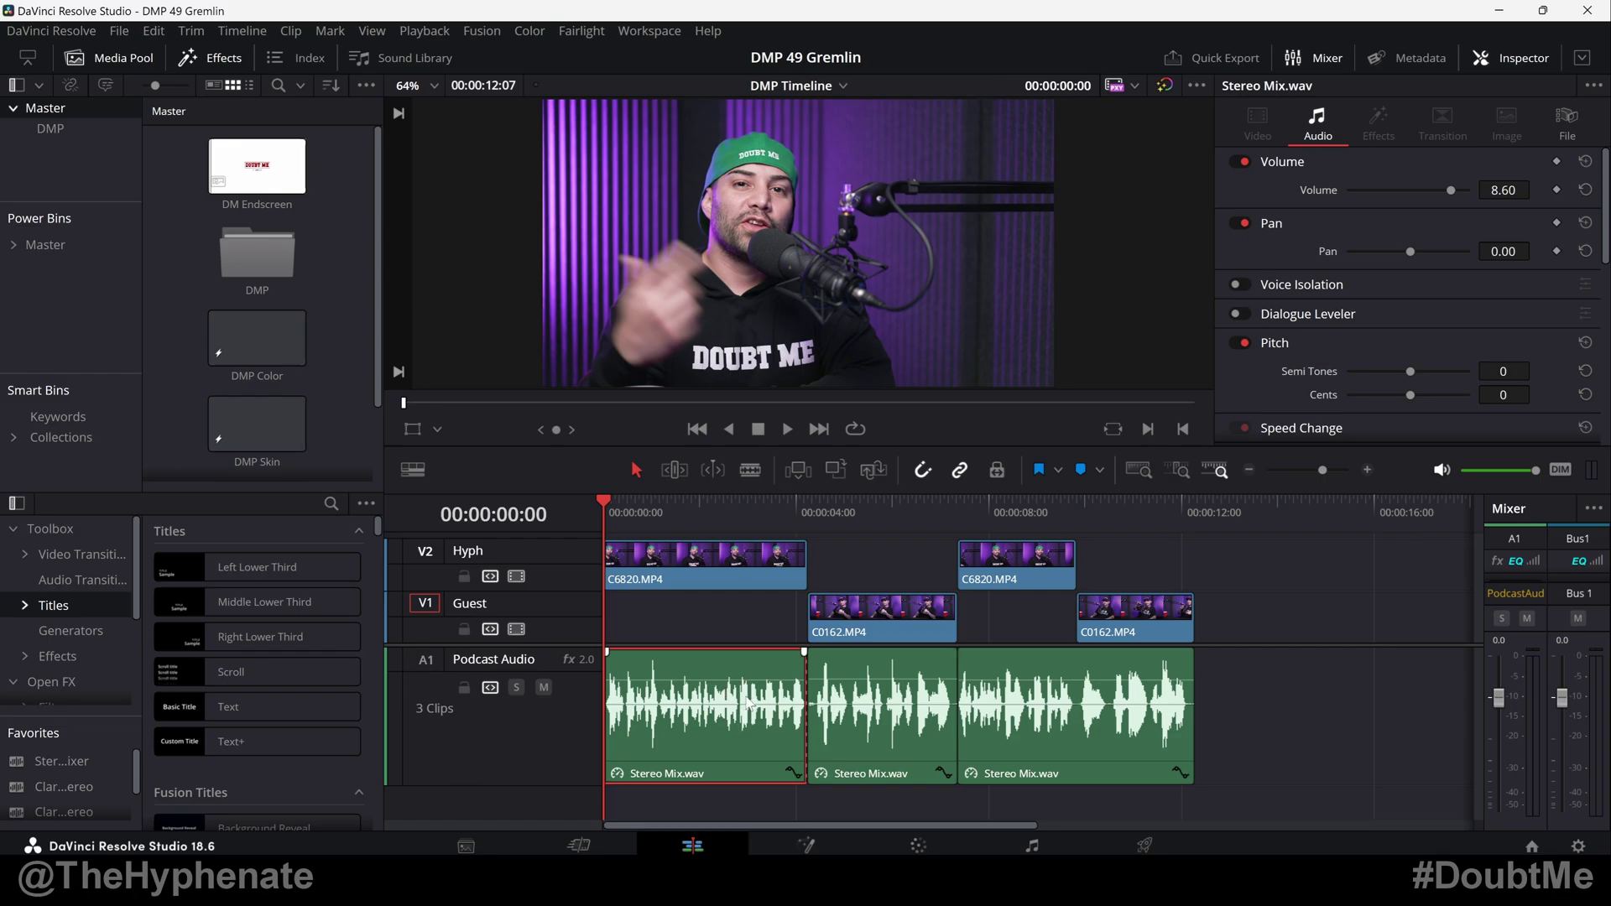
key("y")
right_click(739, 705)
left_click(777, 492)
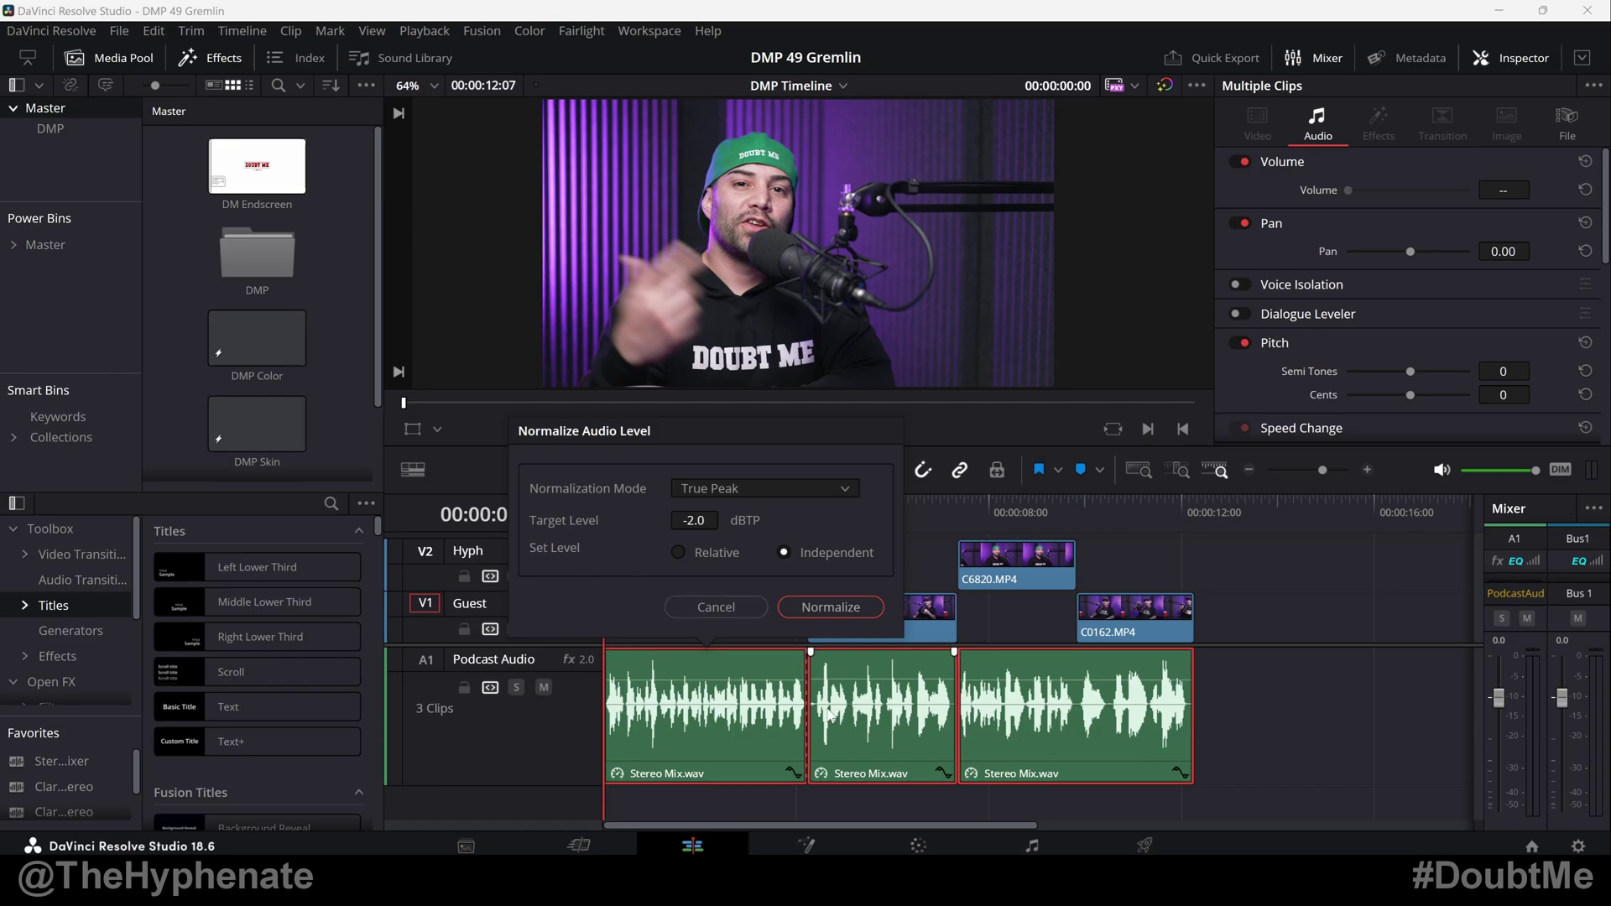
key("Return")
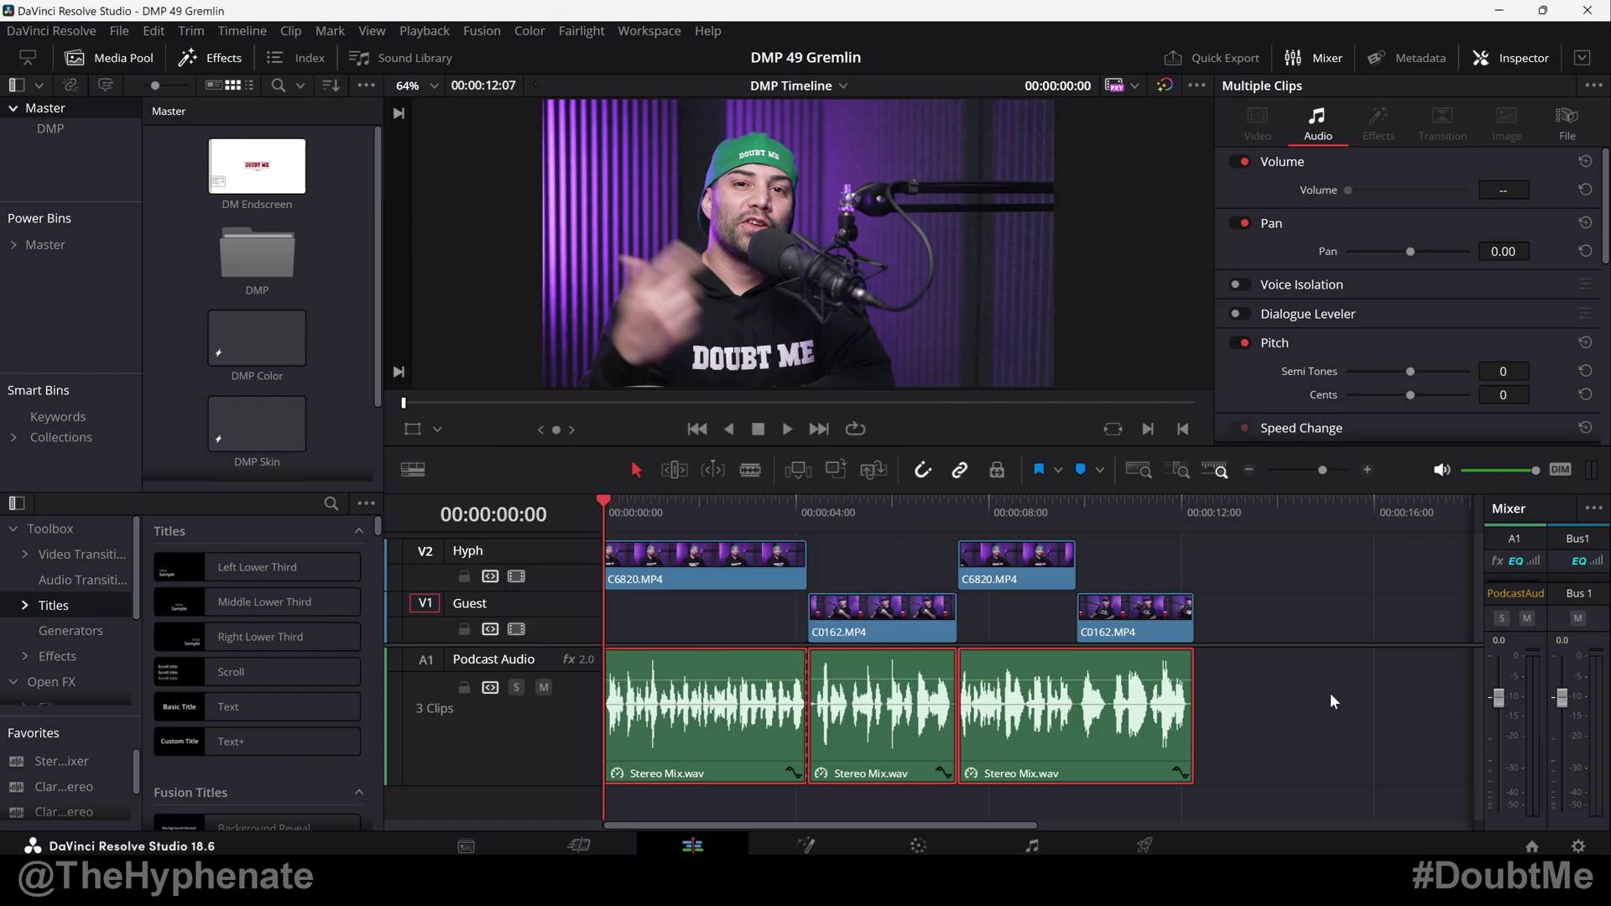
left_click(1254, 673)
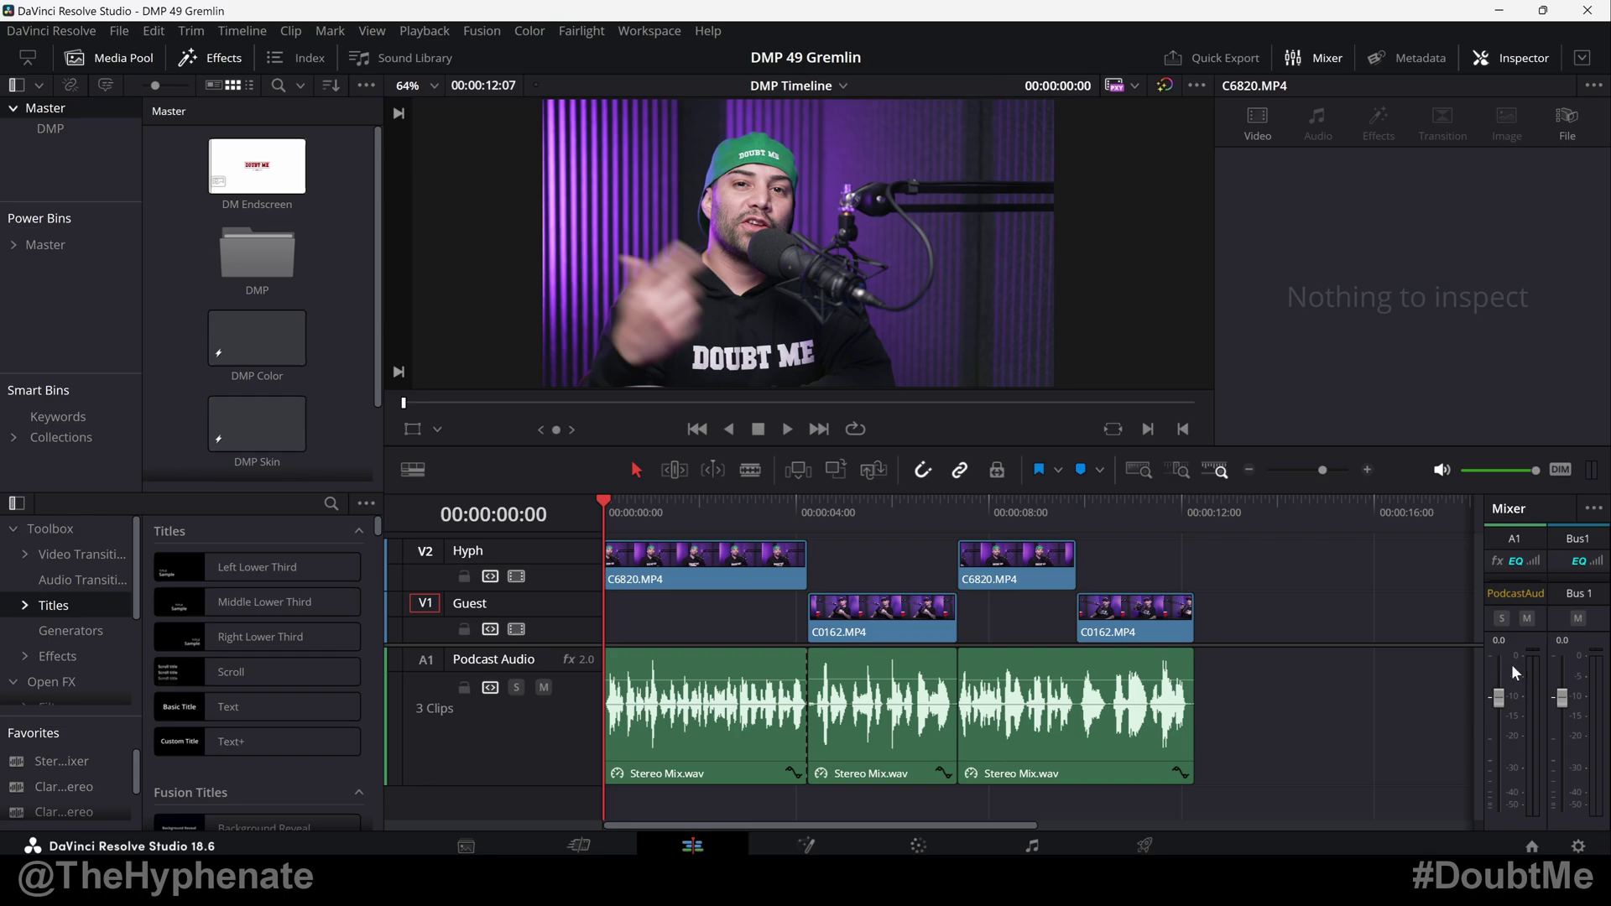
Play the timeline from the start to hear the independently normalized Stereo Mix.wav clips.
key("space")
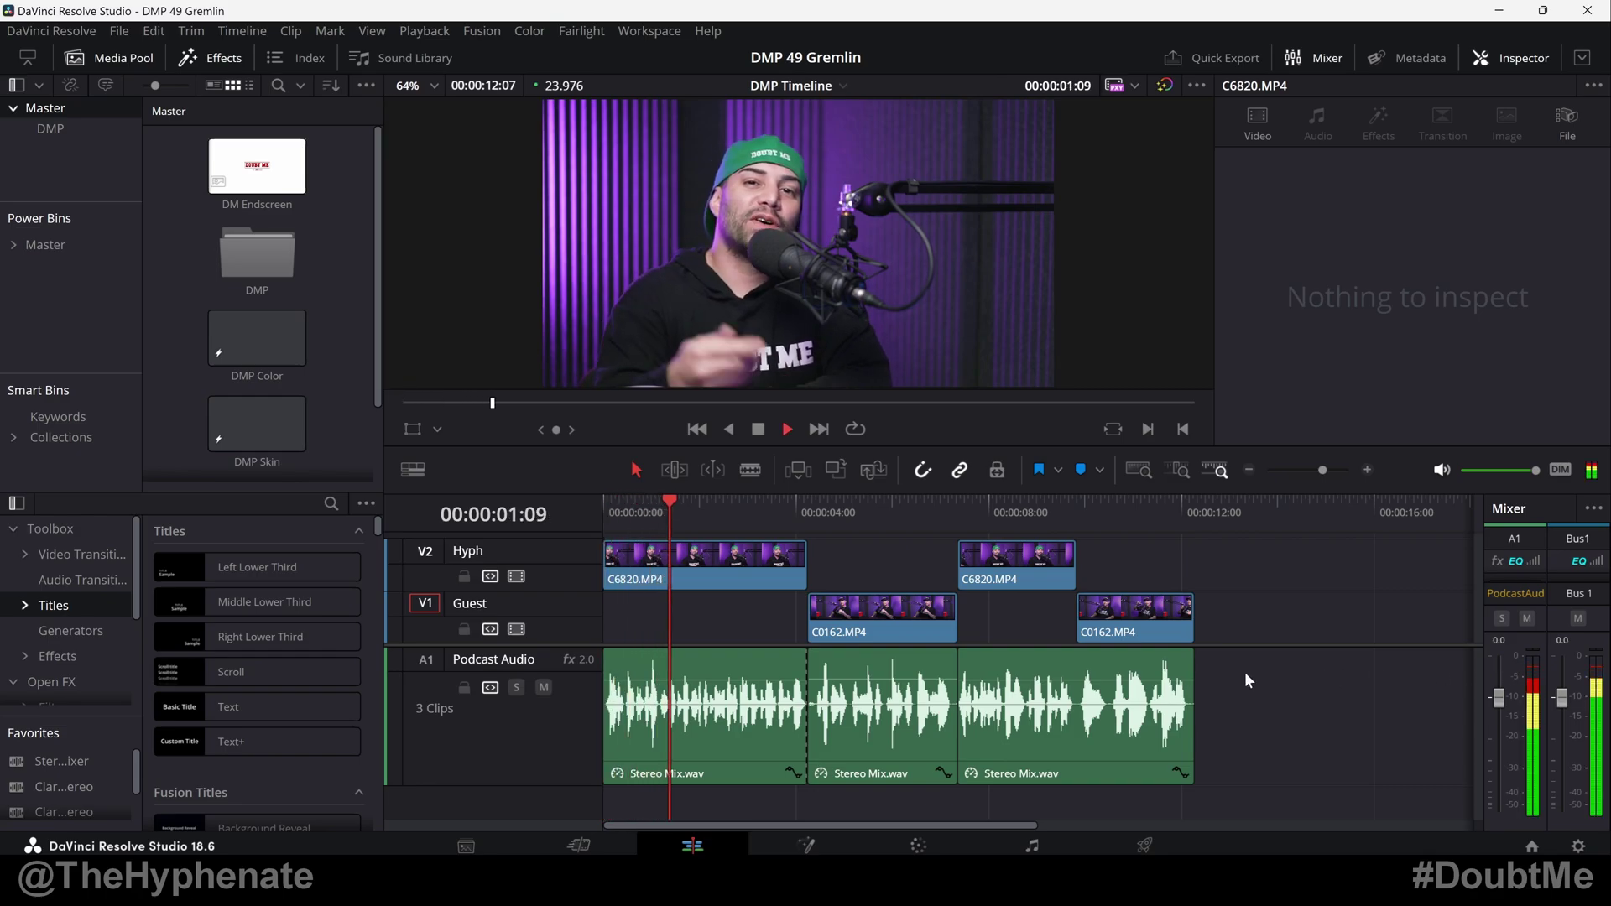